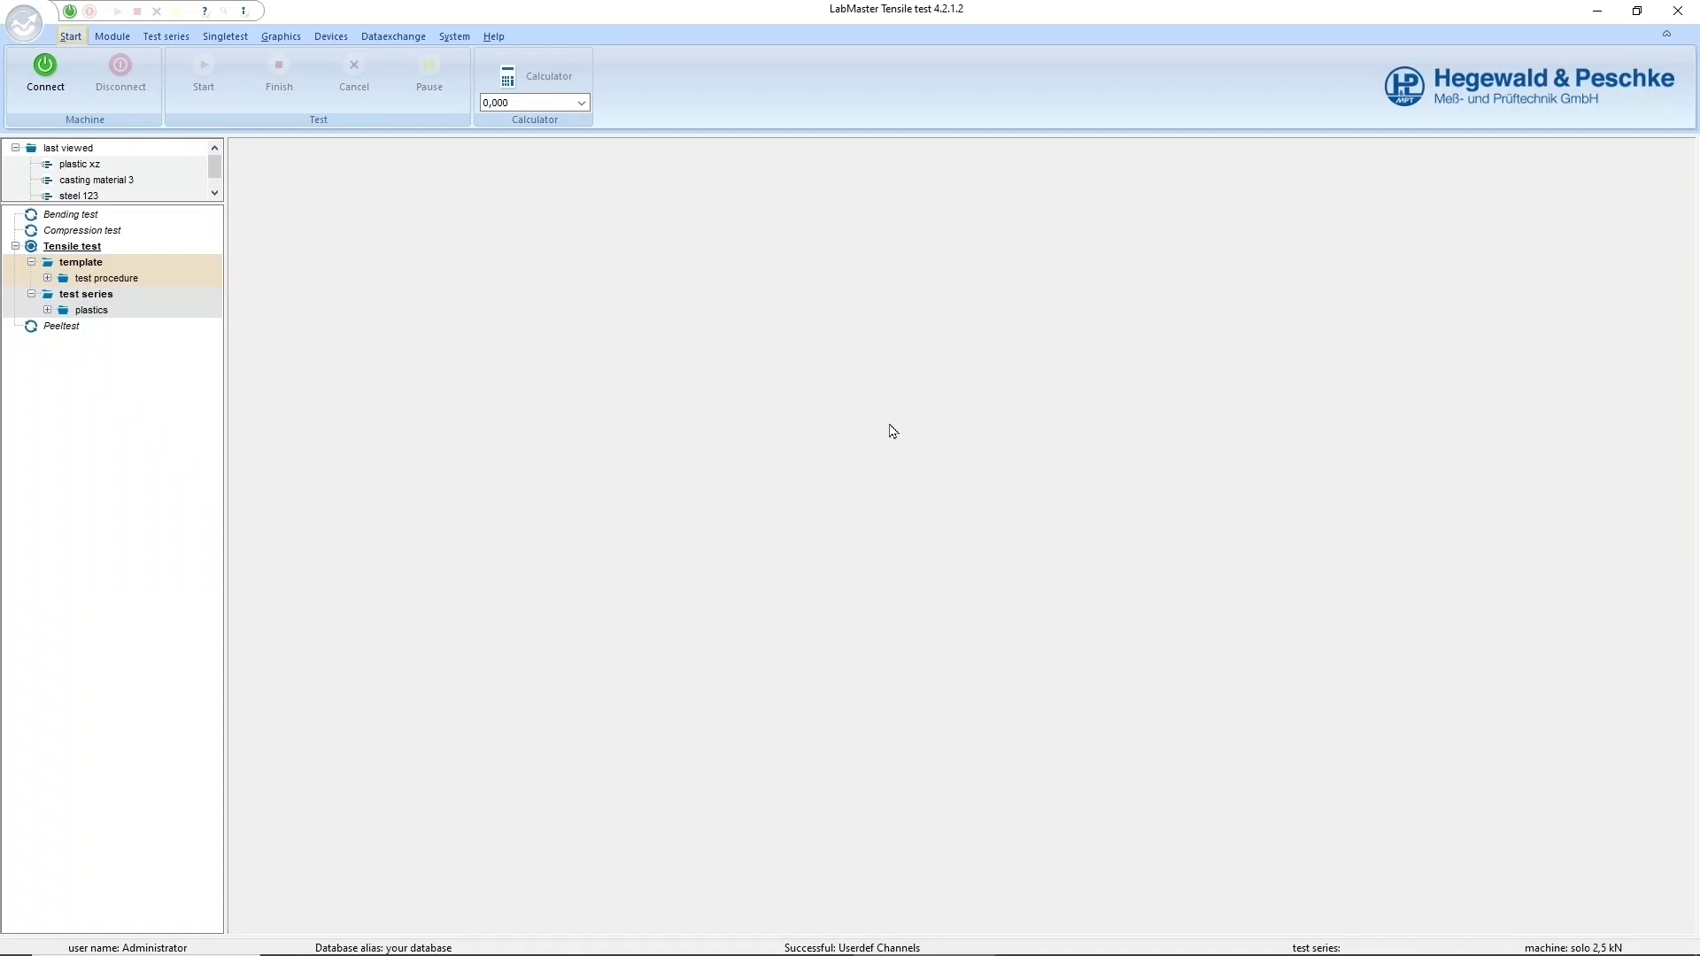
- Look over the Test series ribbon tools, then return to the Module parameter and view options
click(114, 36)
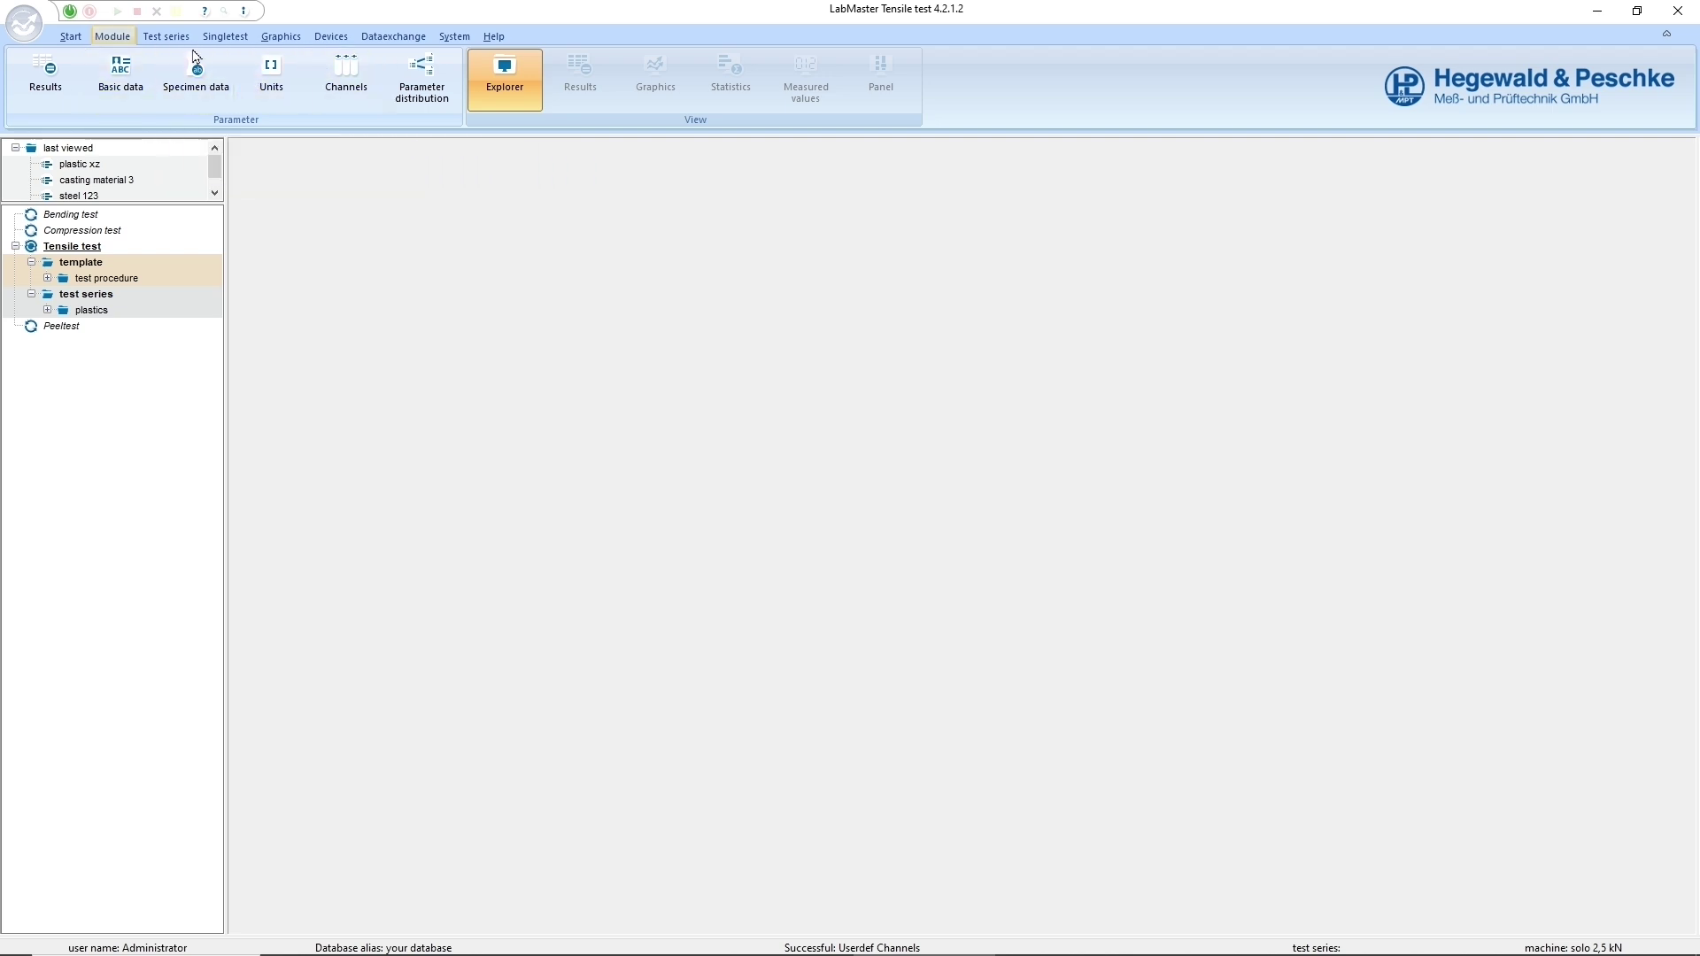
click(167, 37)
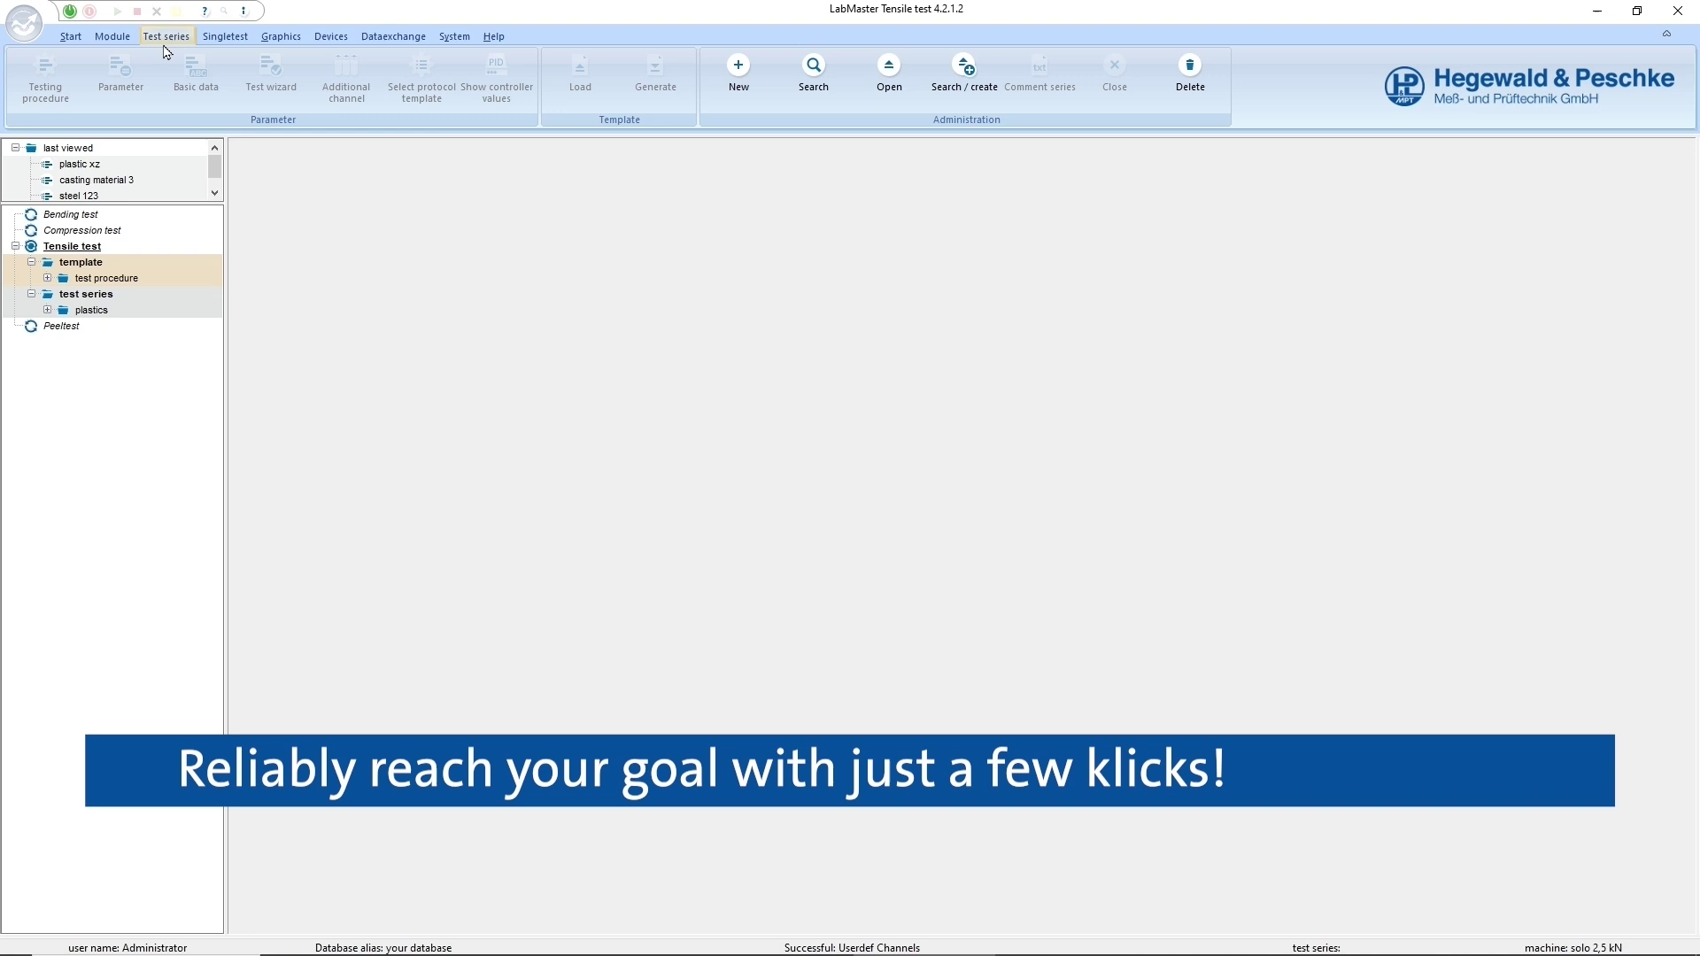
click(112, 37)
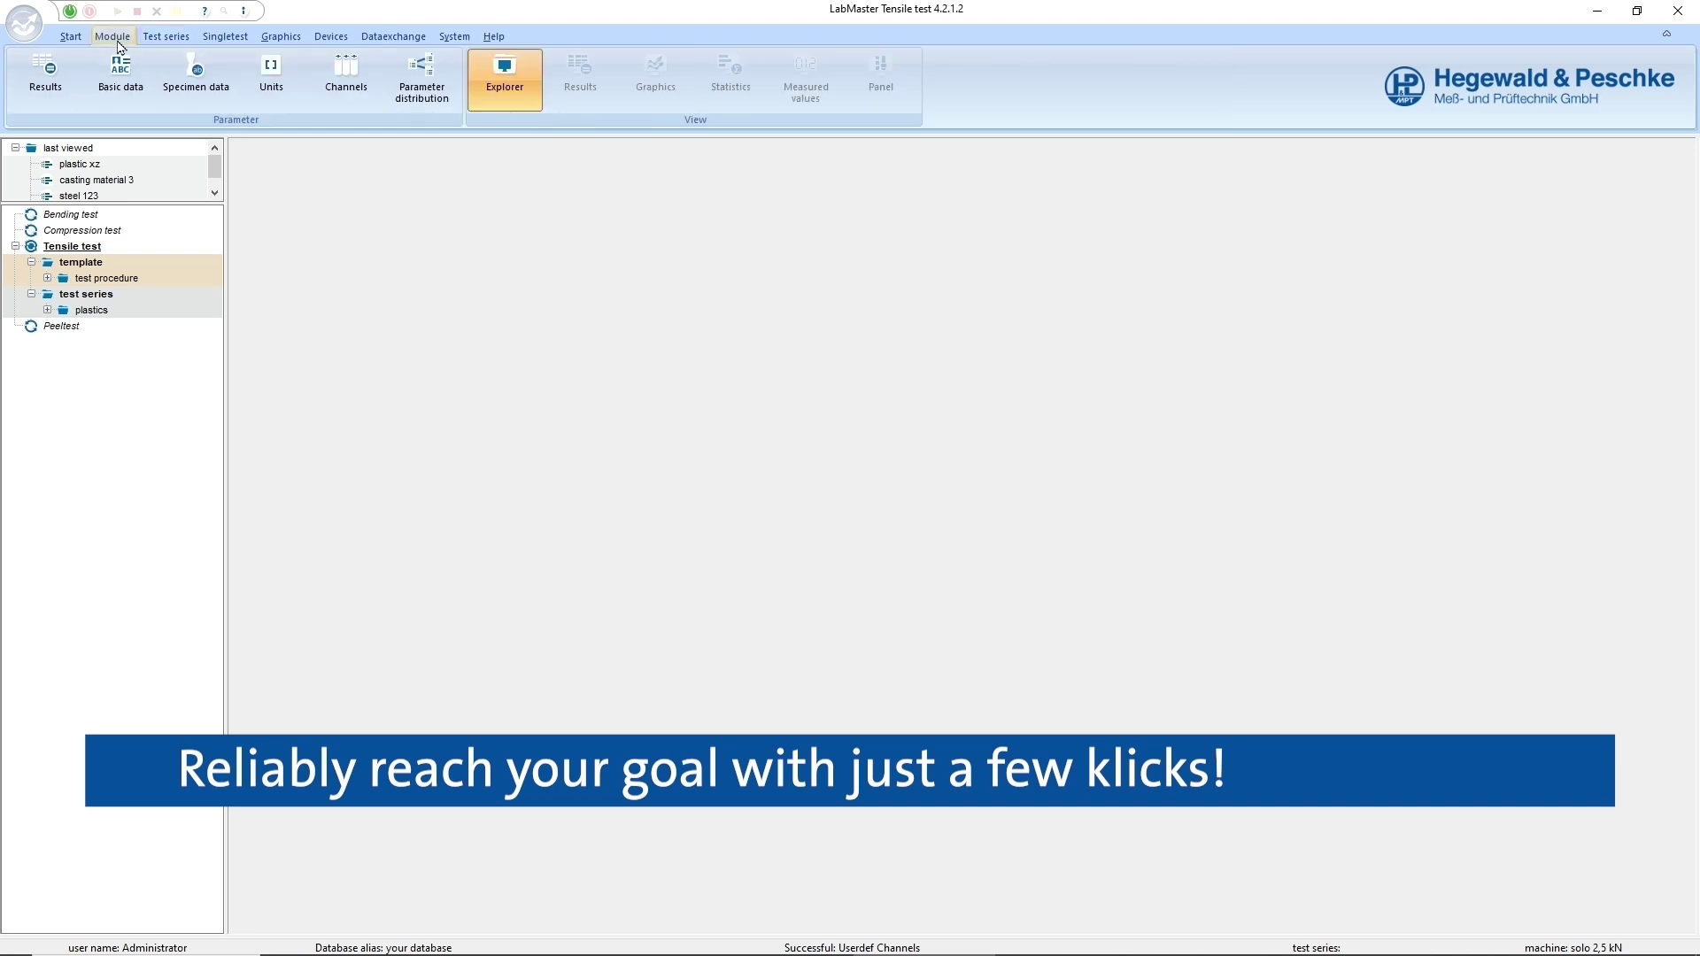
click(55, 67)
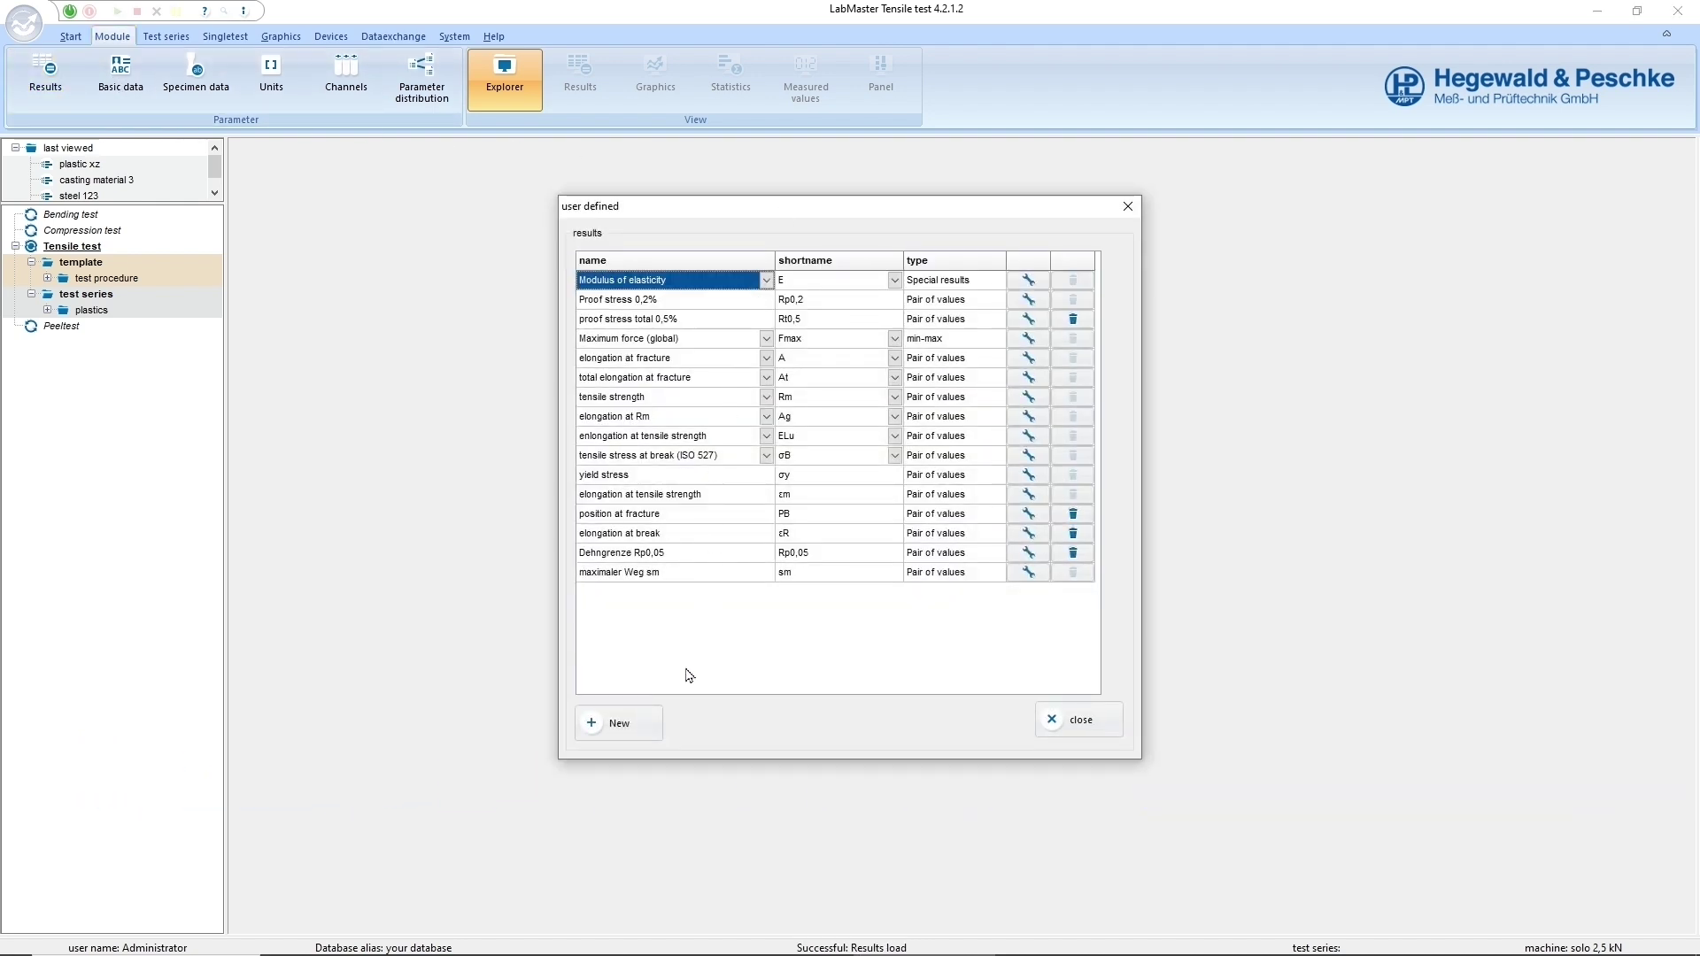
click(645, 733)
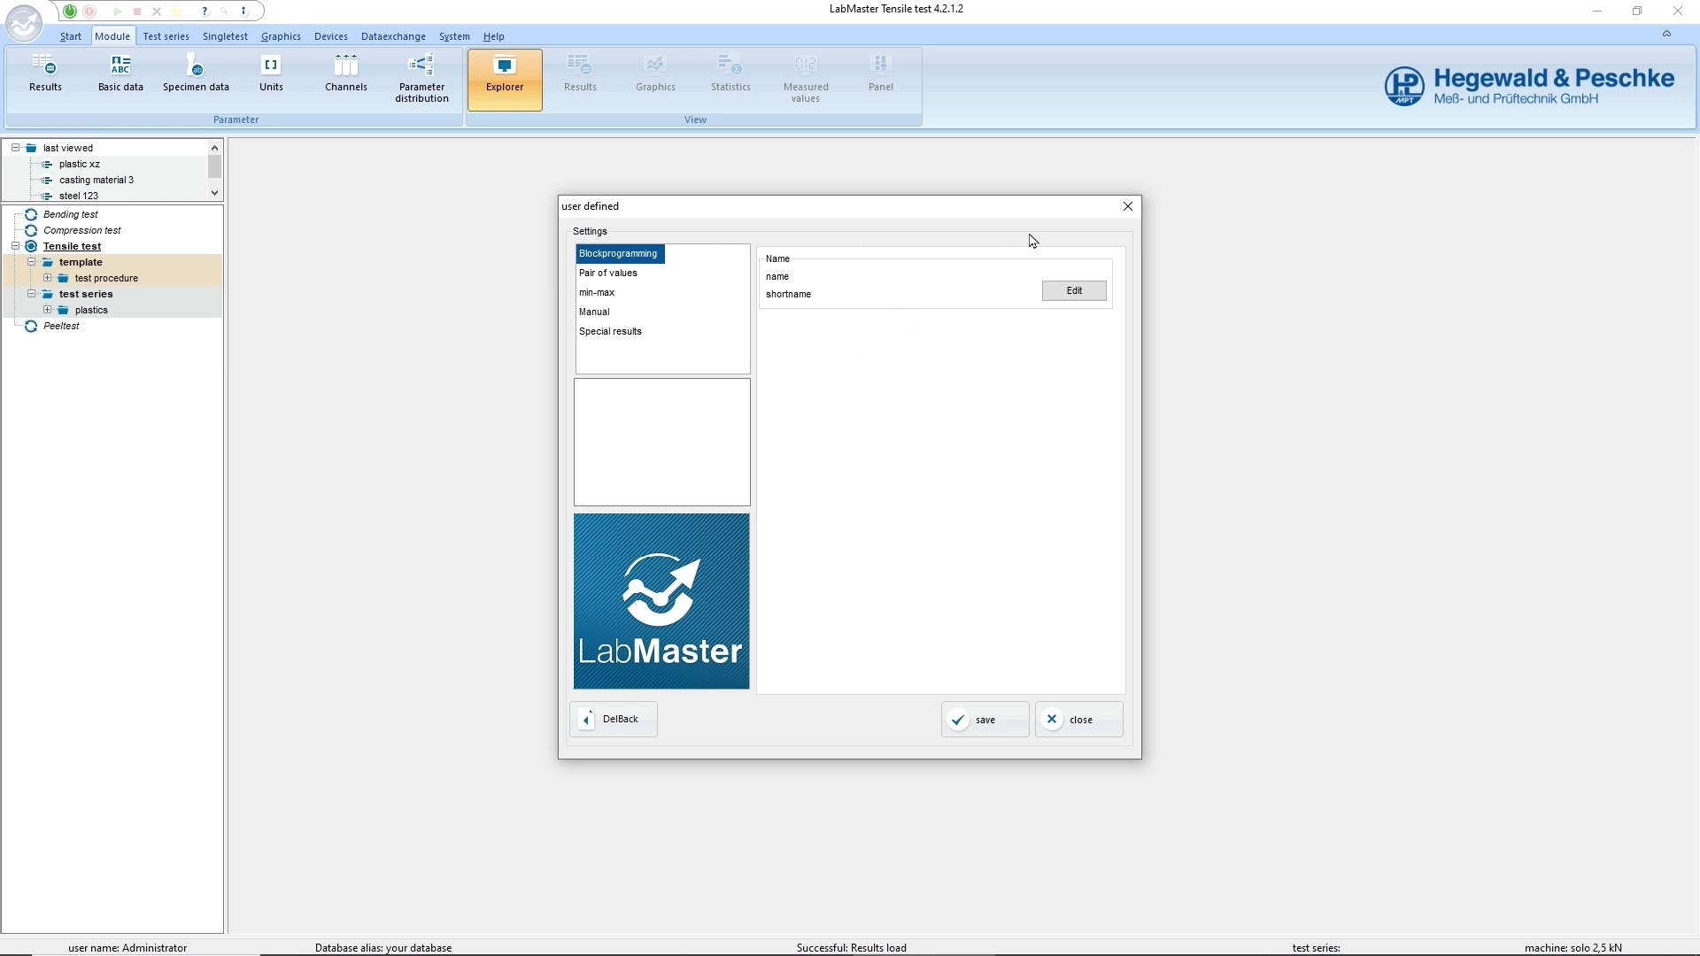
click(1128, 208)
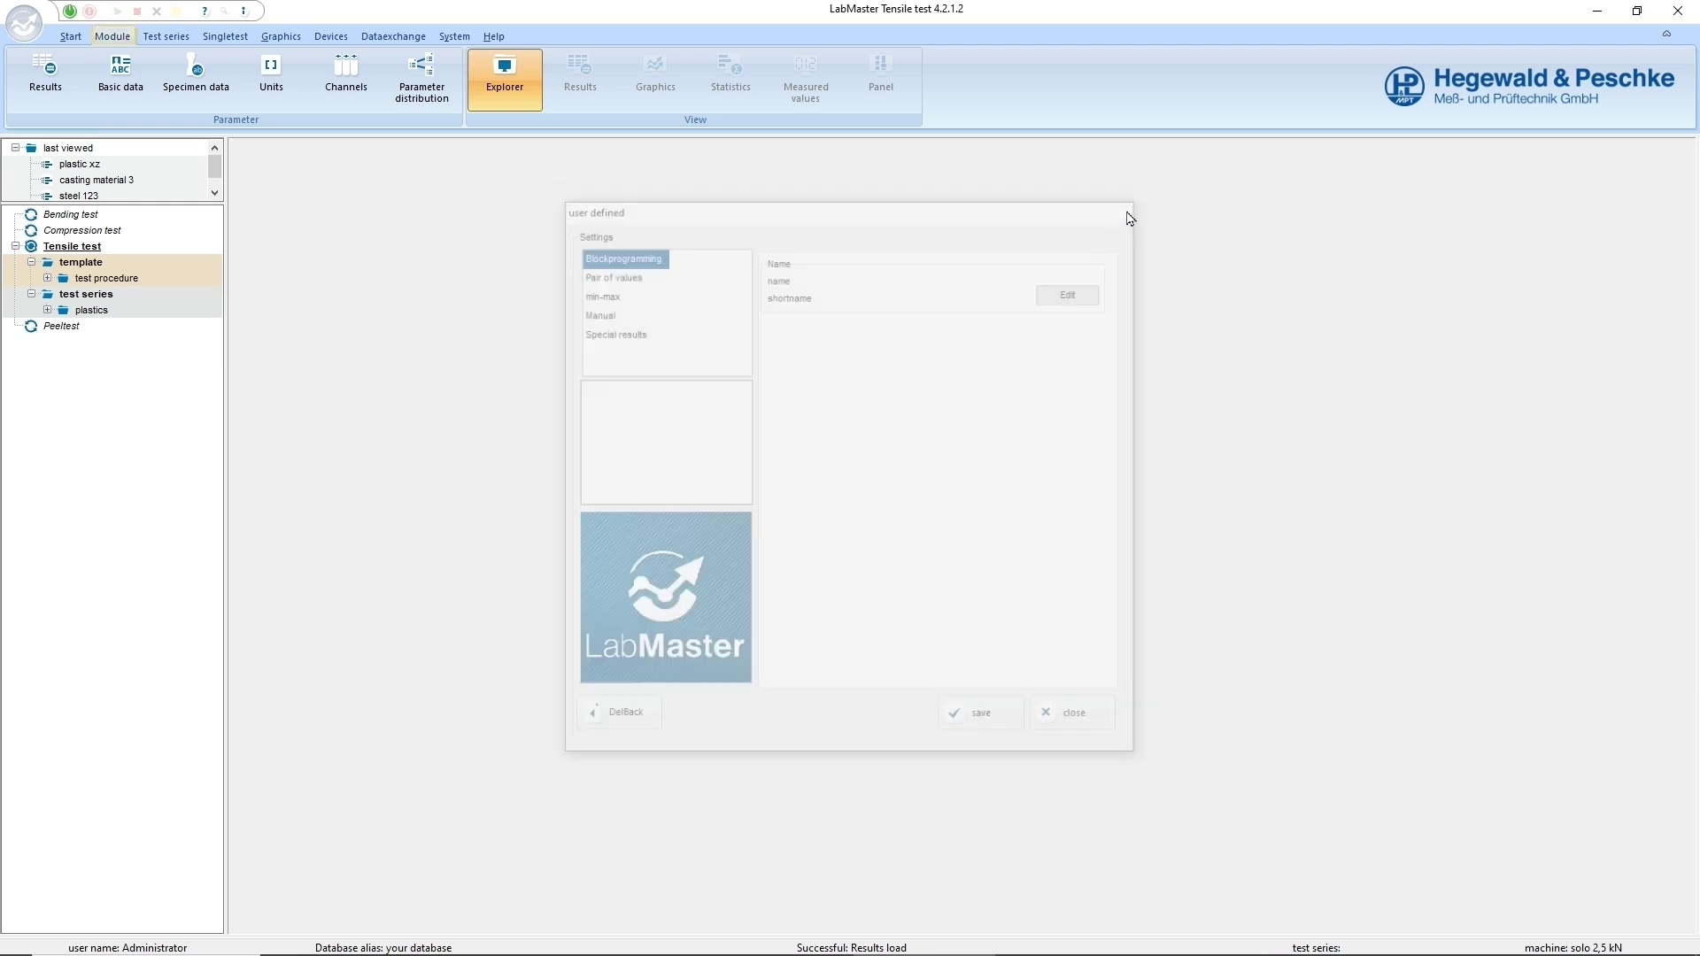
- Collapse Tensile test and select the Bending, Compression, Tensile and Peeltest types in turn
click(15, 247)
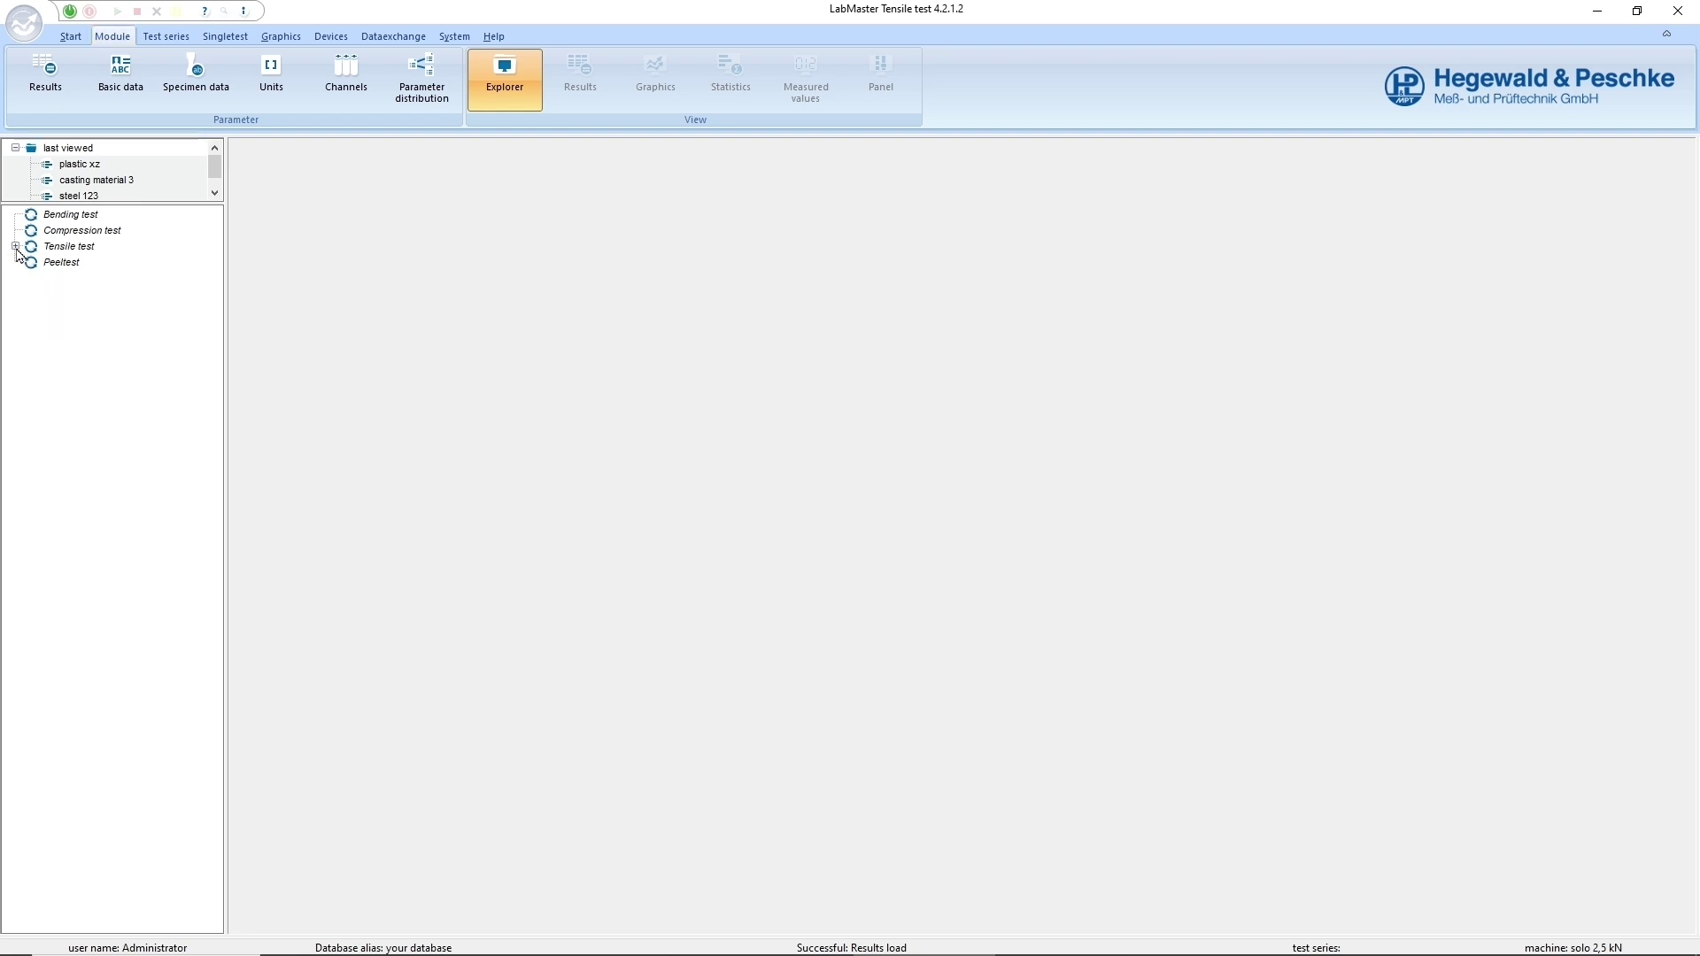
click(101, 216)
click(105, 231)
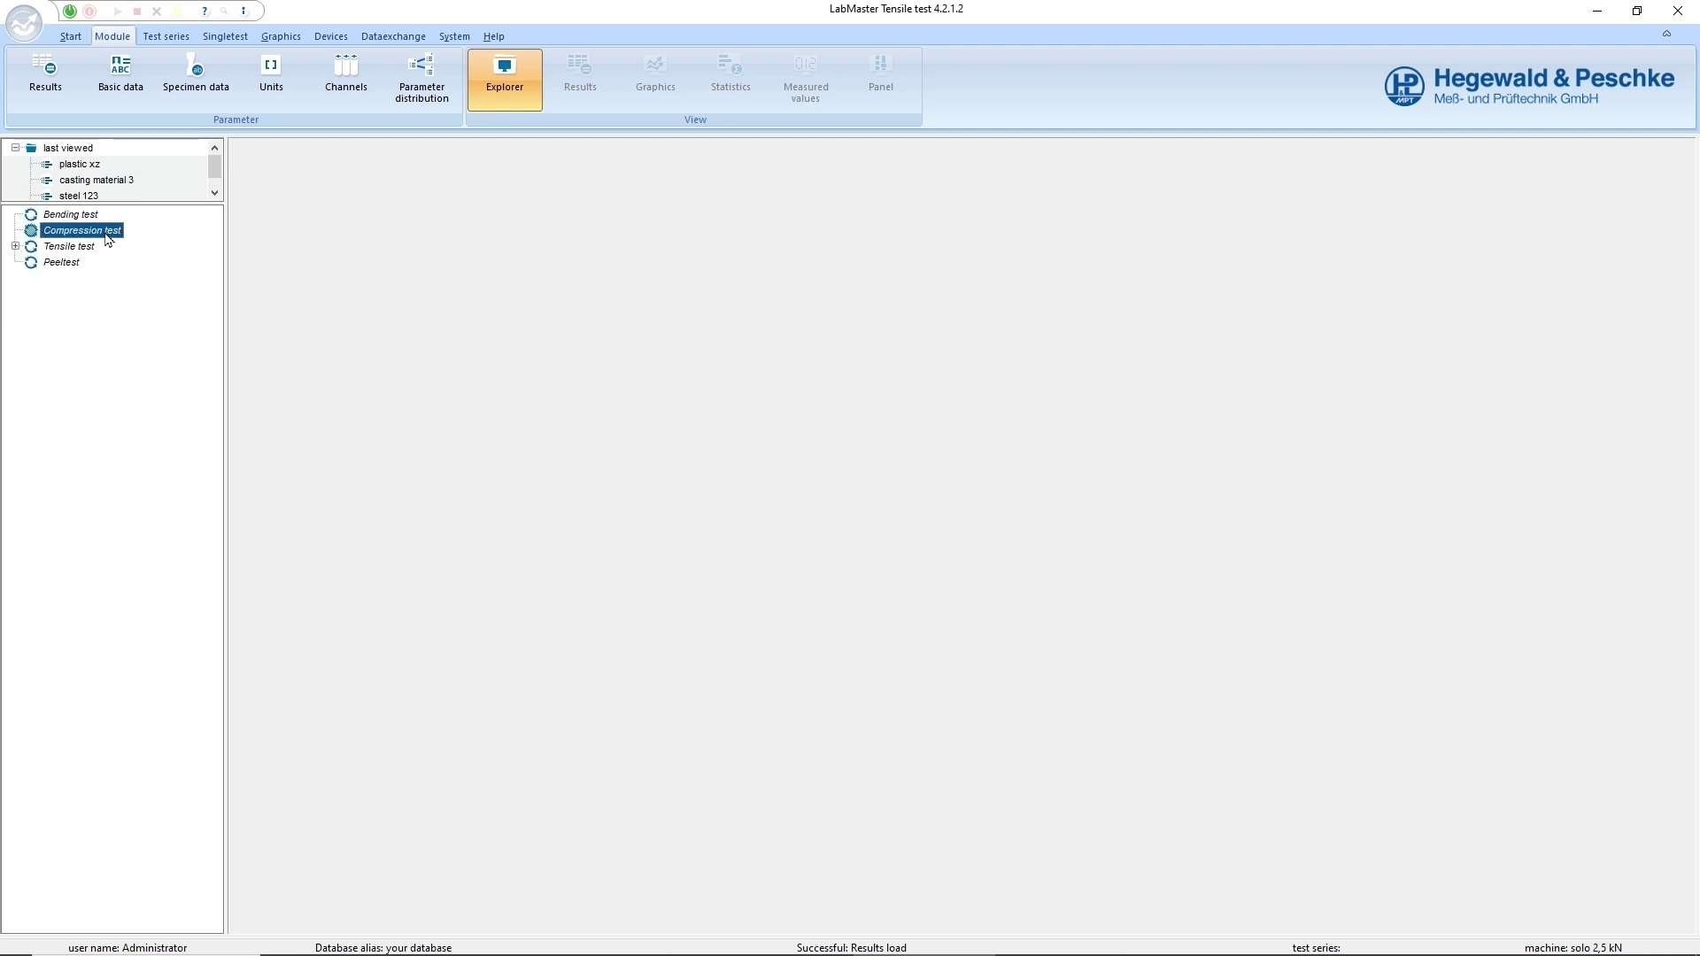
click(96, 250)
click(82, 270)
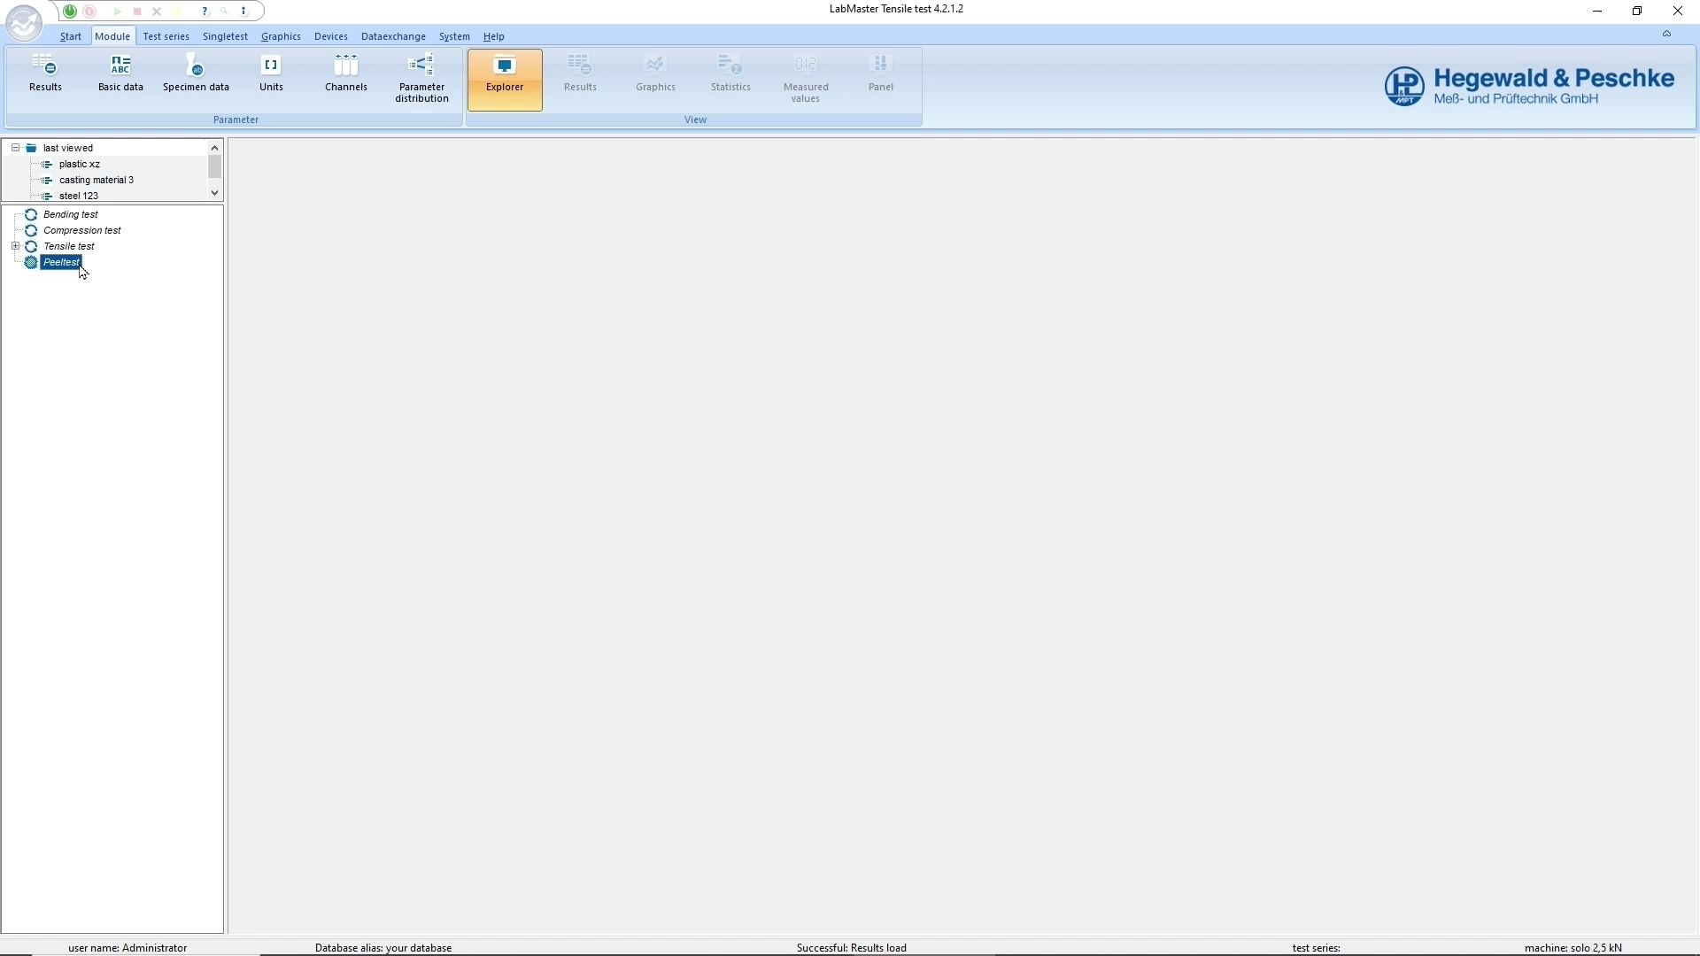
- Expand Tensile test's procedure templates to list the metals and plastics standards
click(16, 247)
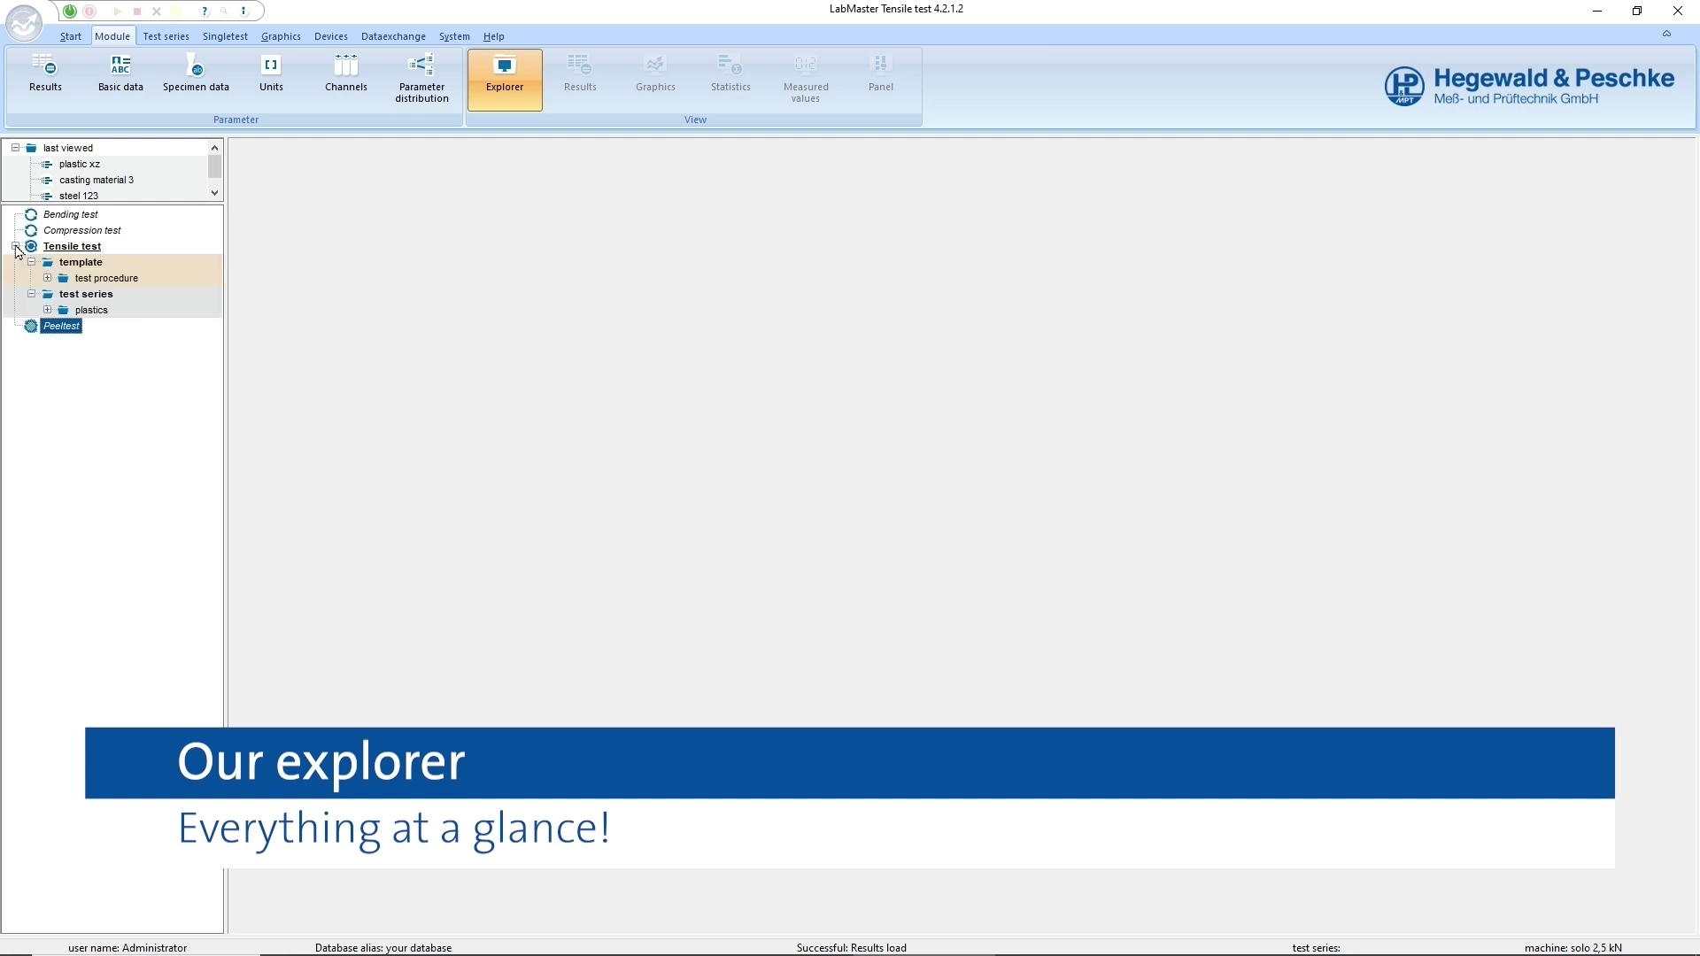
click(47, 279)
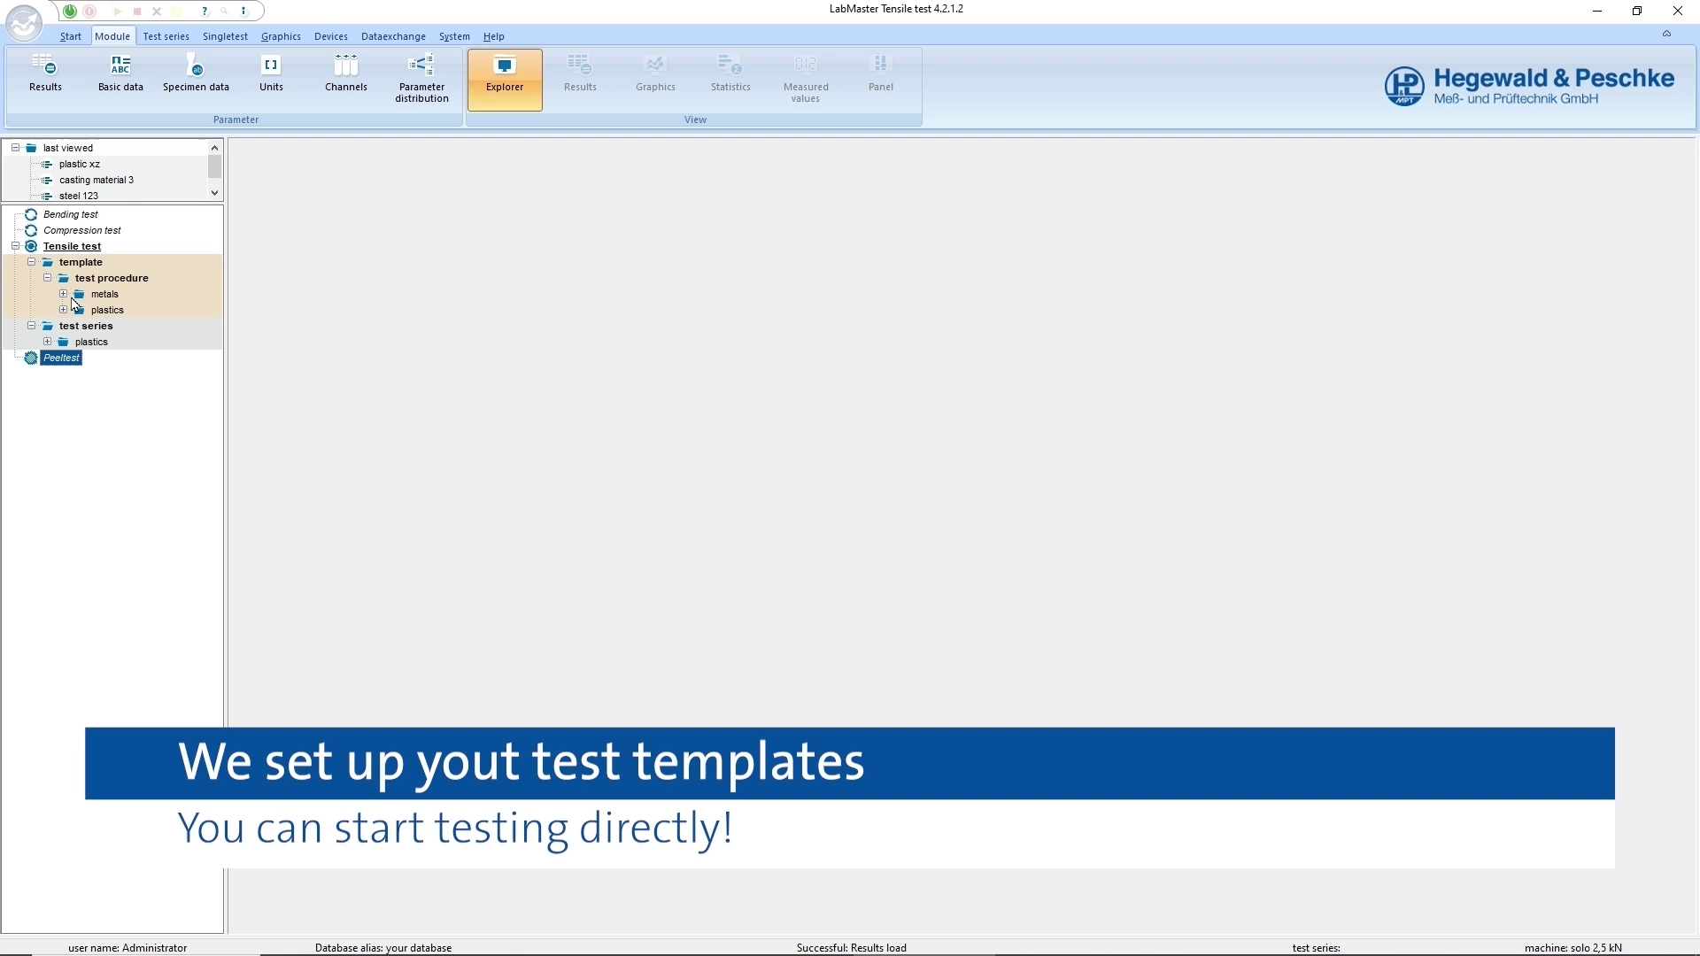
click(63, 294)
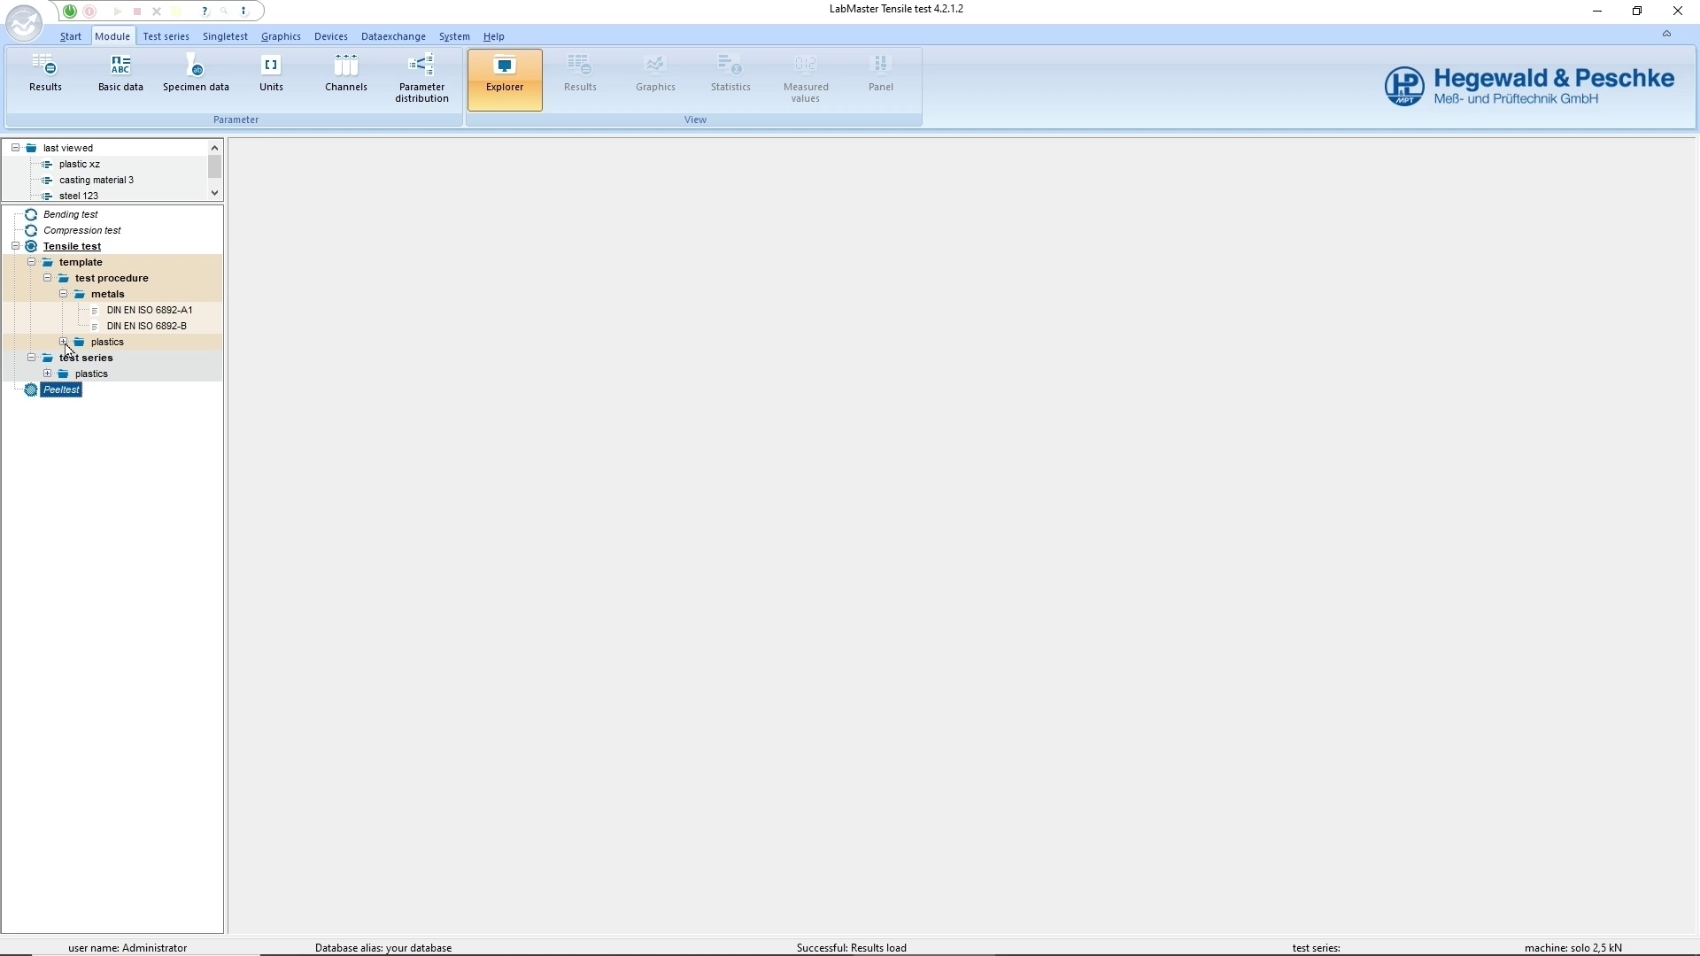
click(64, 342)
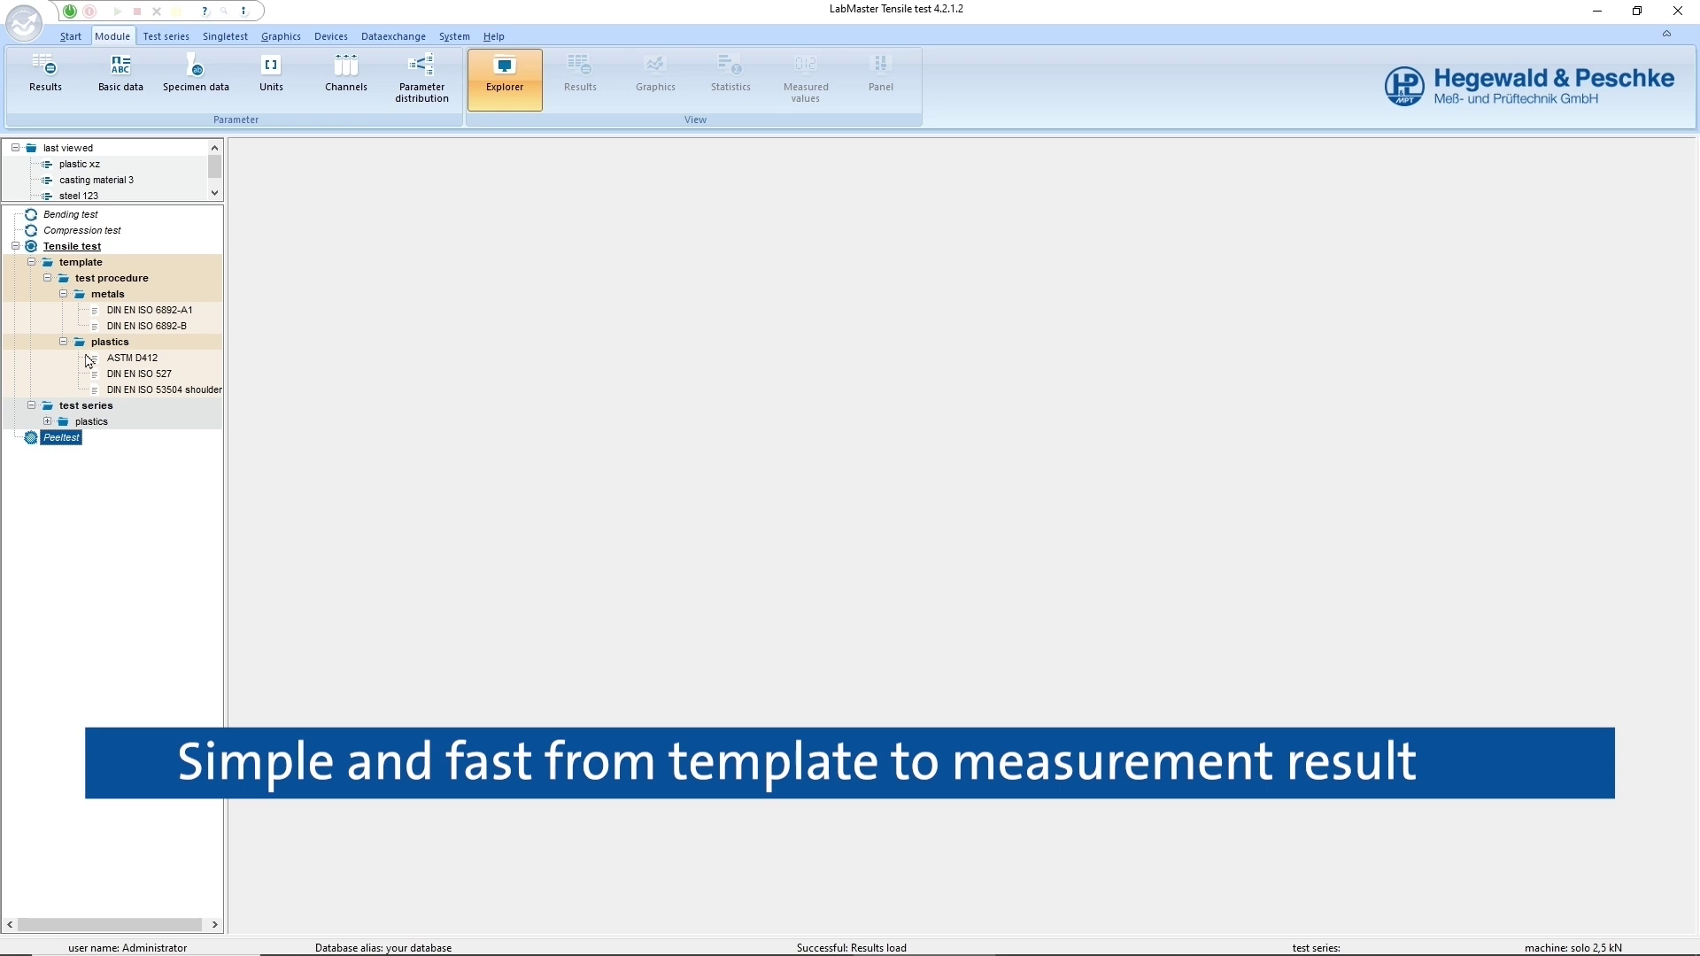
- Create a test series from DIN EN ISO 527, keeping the name 'here could be your measurement series'
right_click(152, 378)
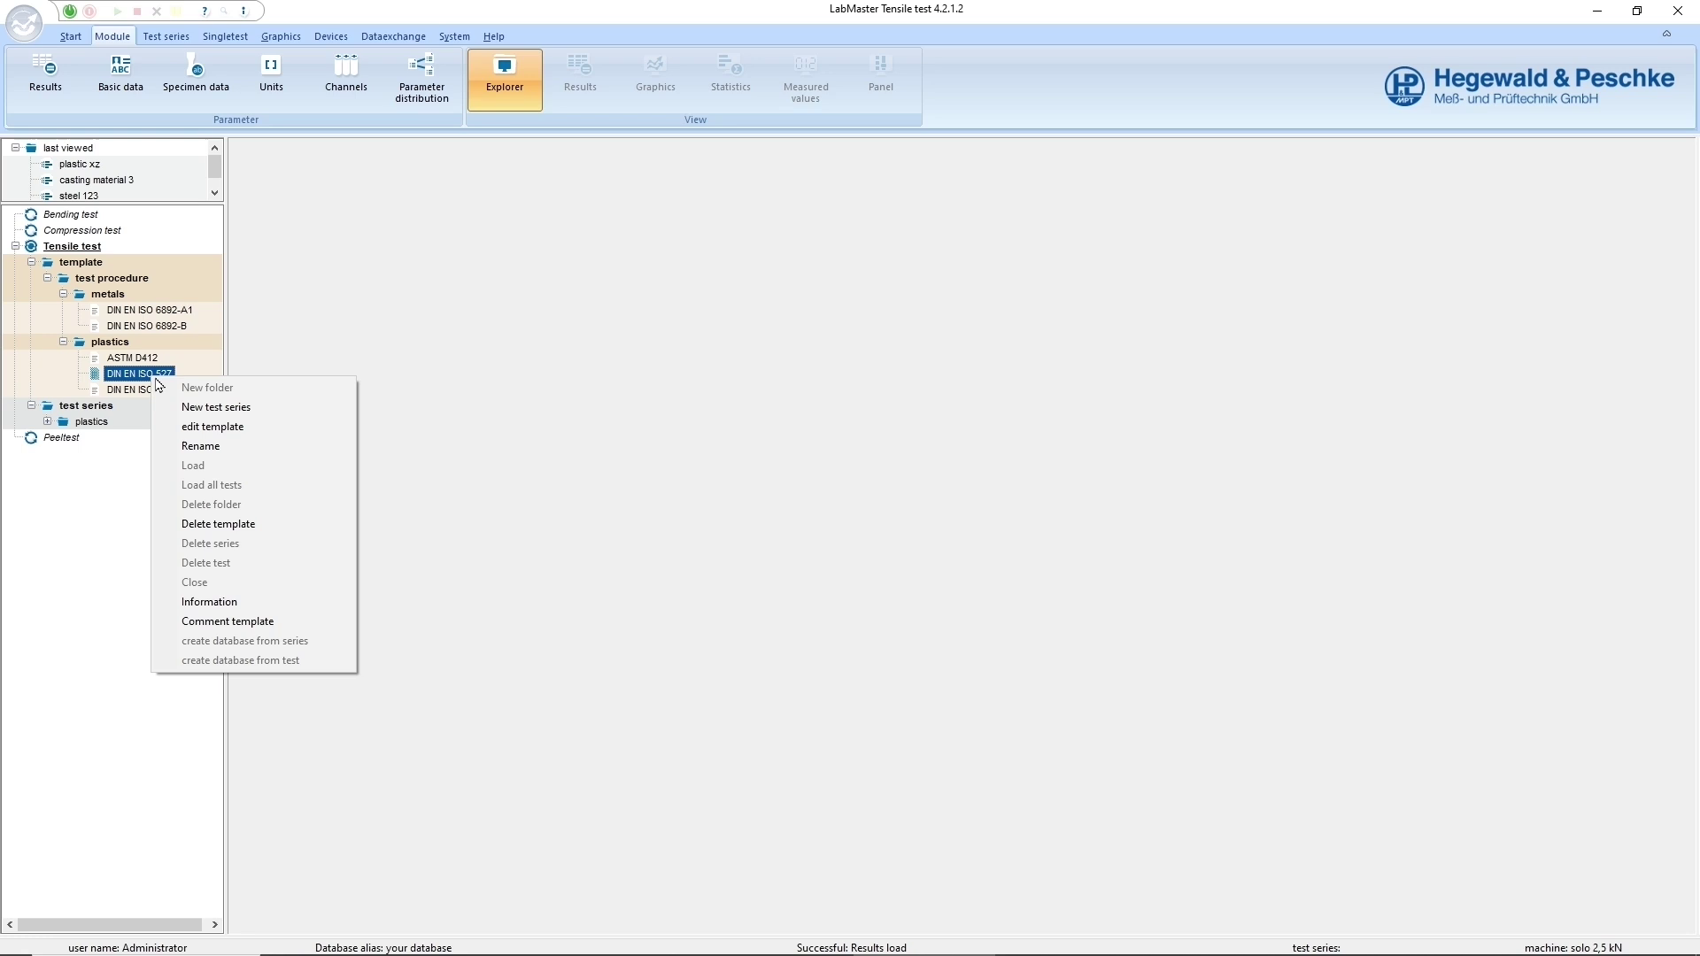
click(200, 409)
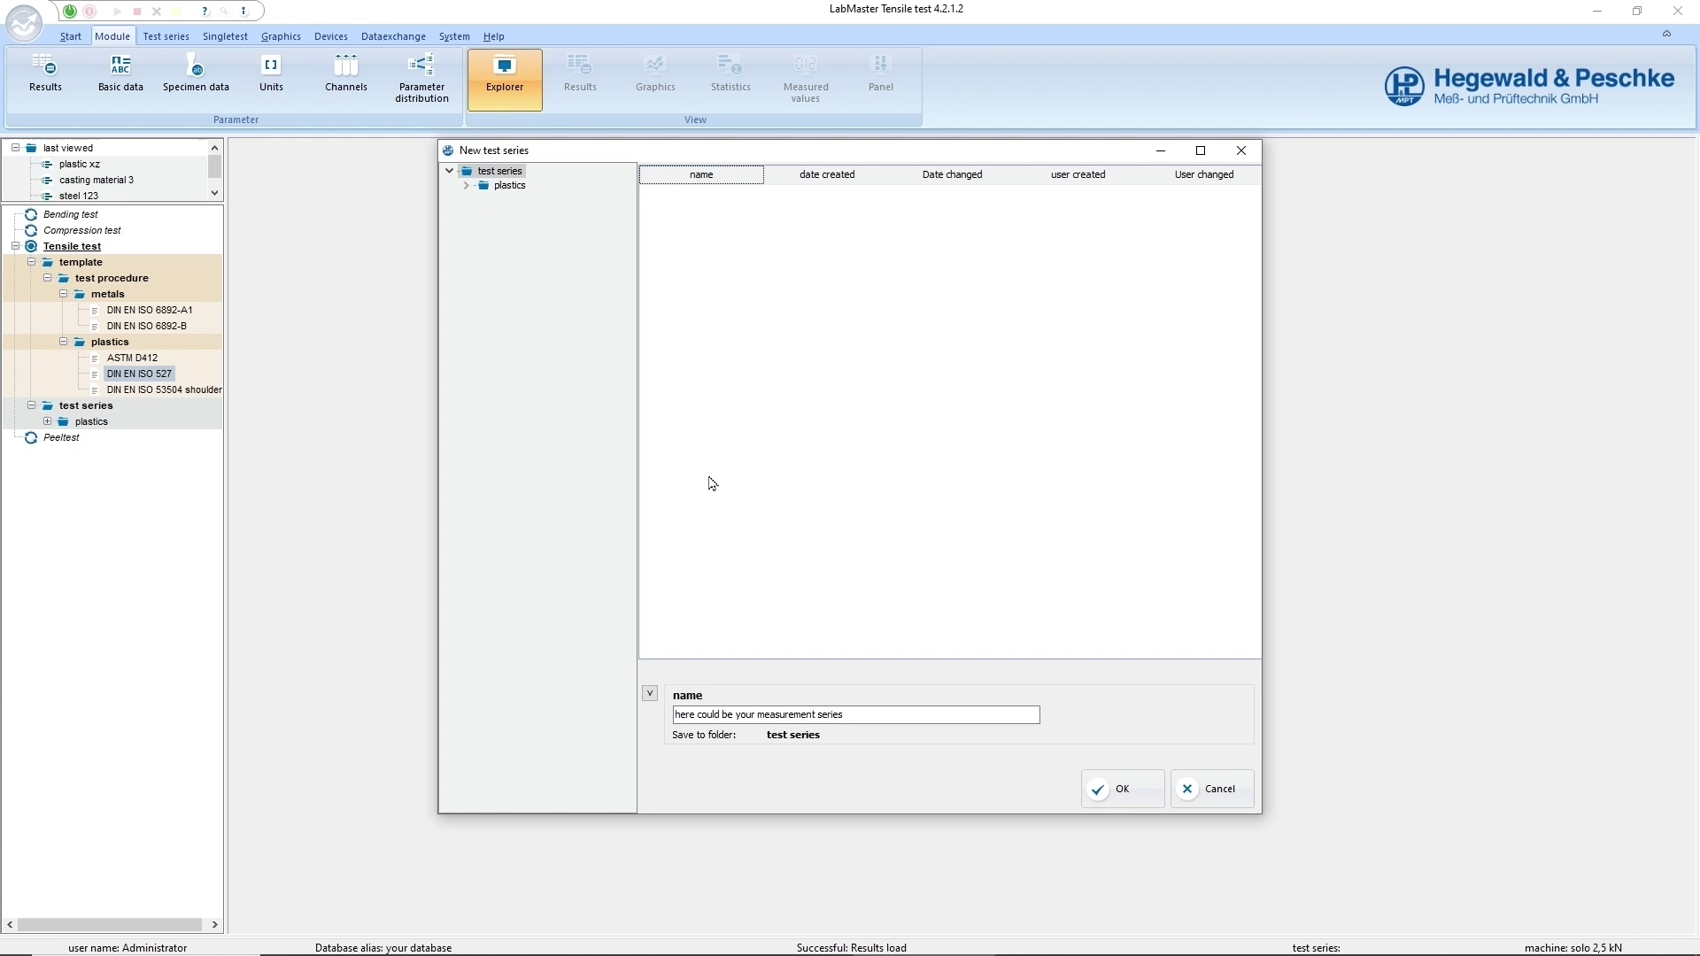
click(1117, 791)
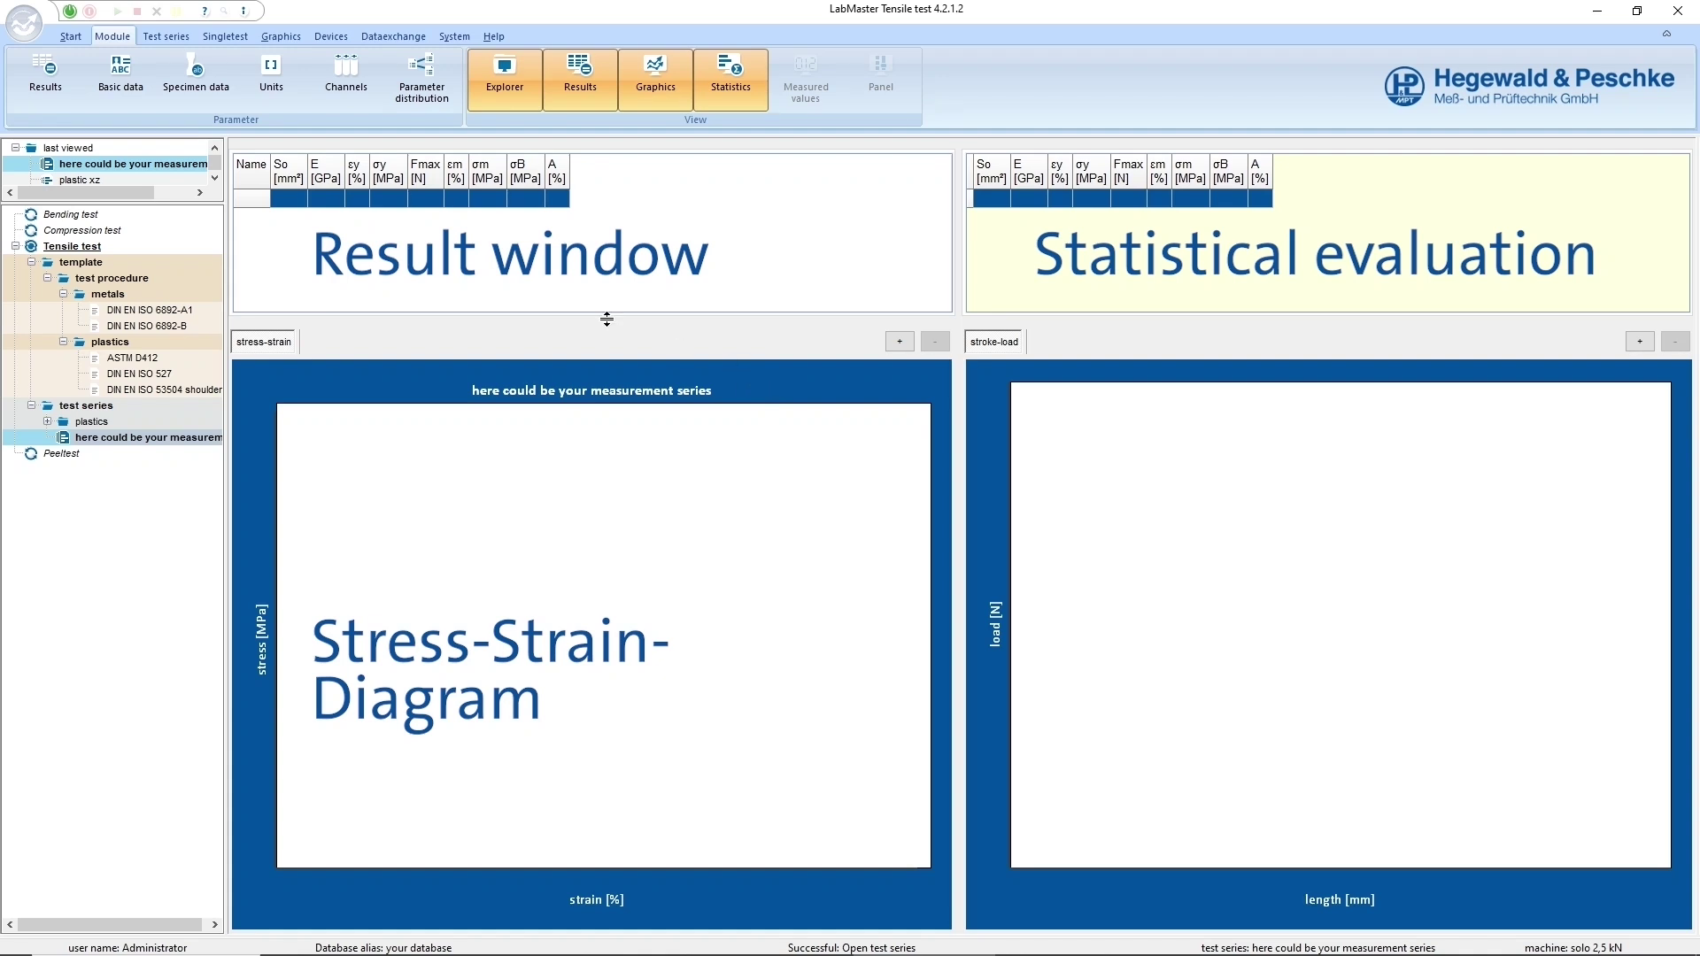
- Connect to the testing machine controller and hide the statistical evaluation panel
click(75, 12)
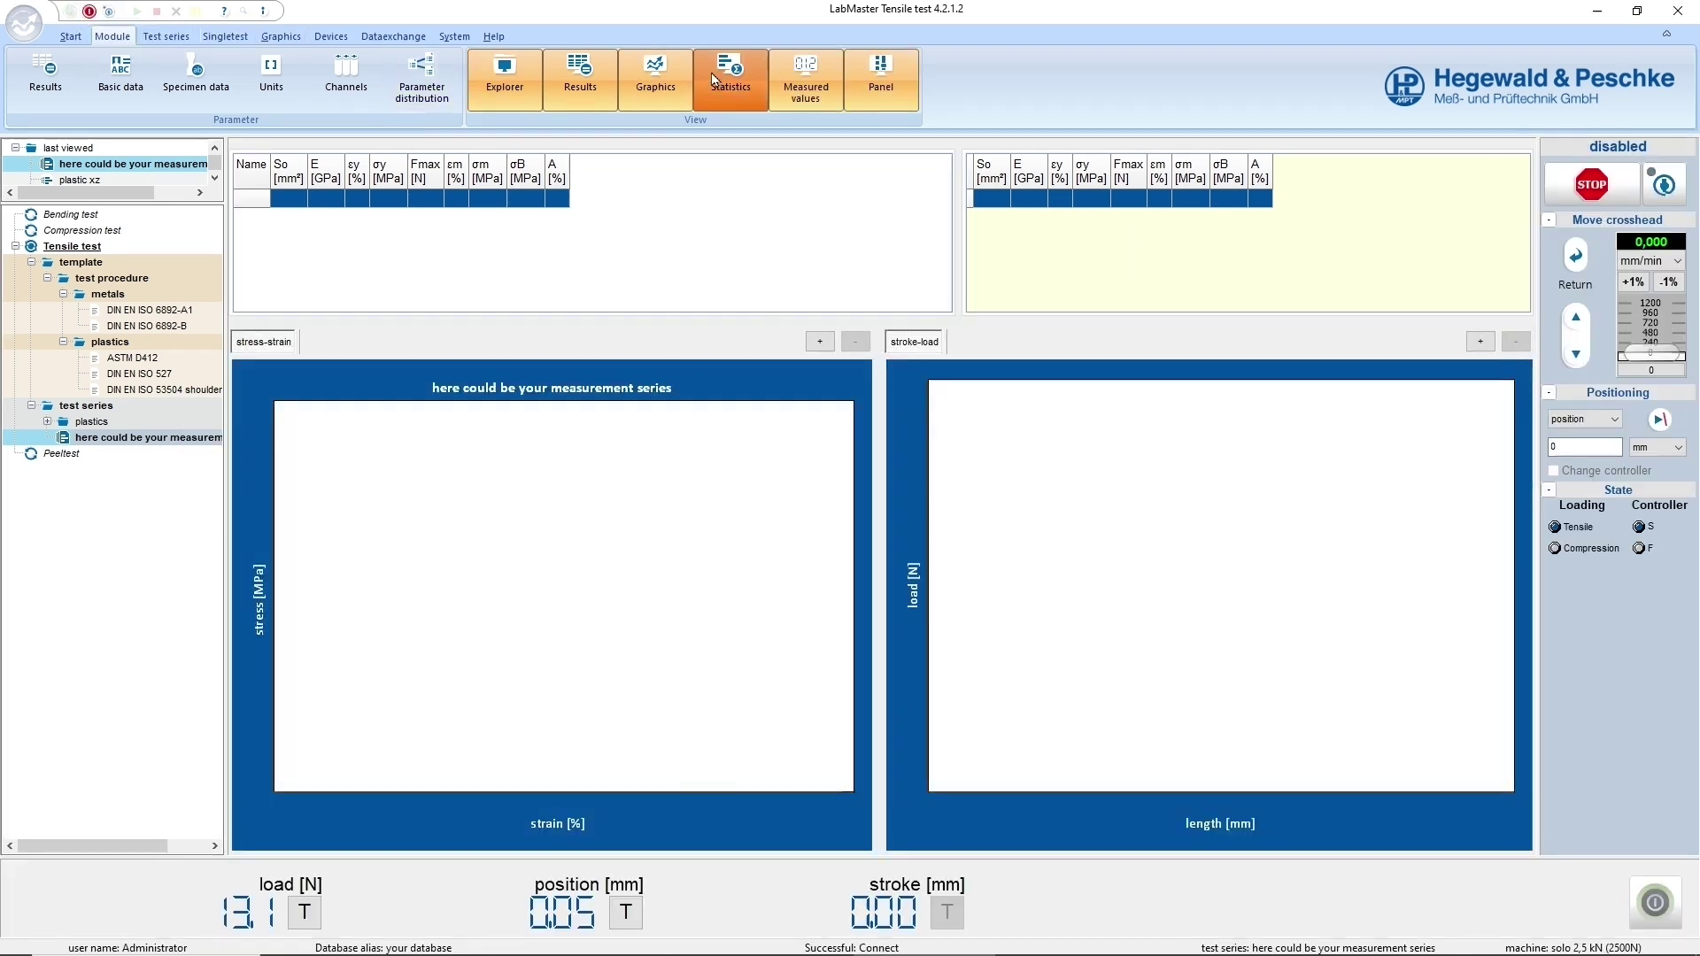
click(744, 99)
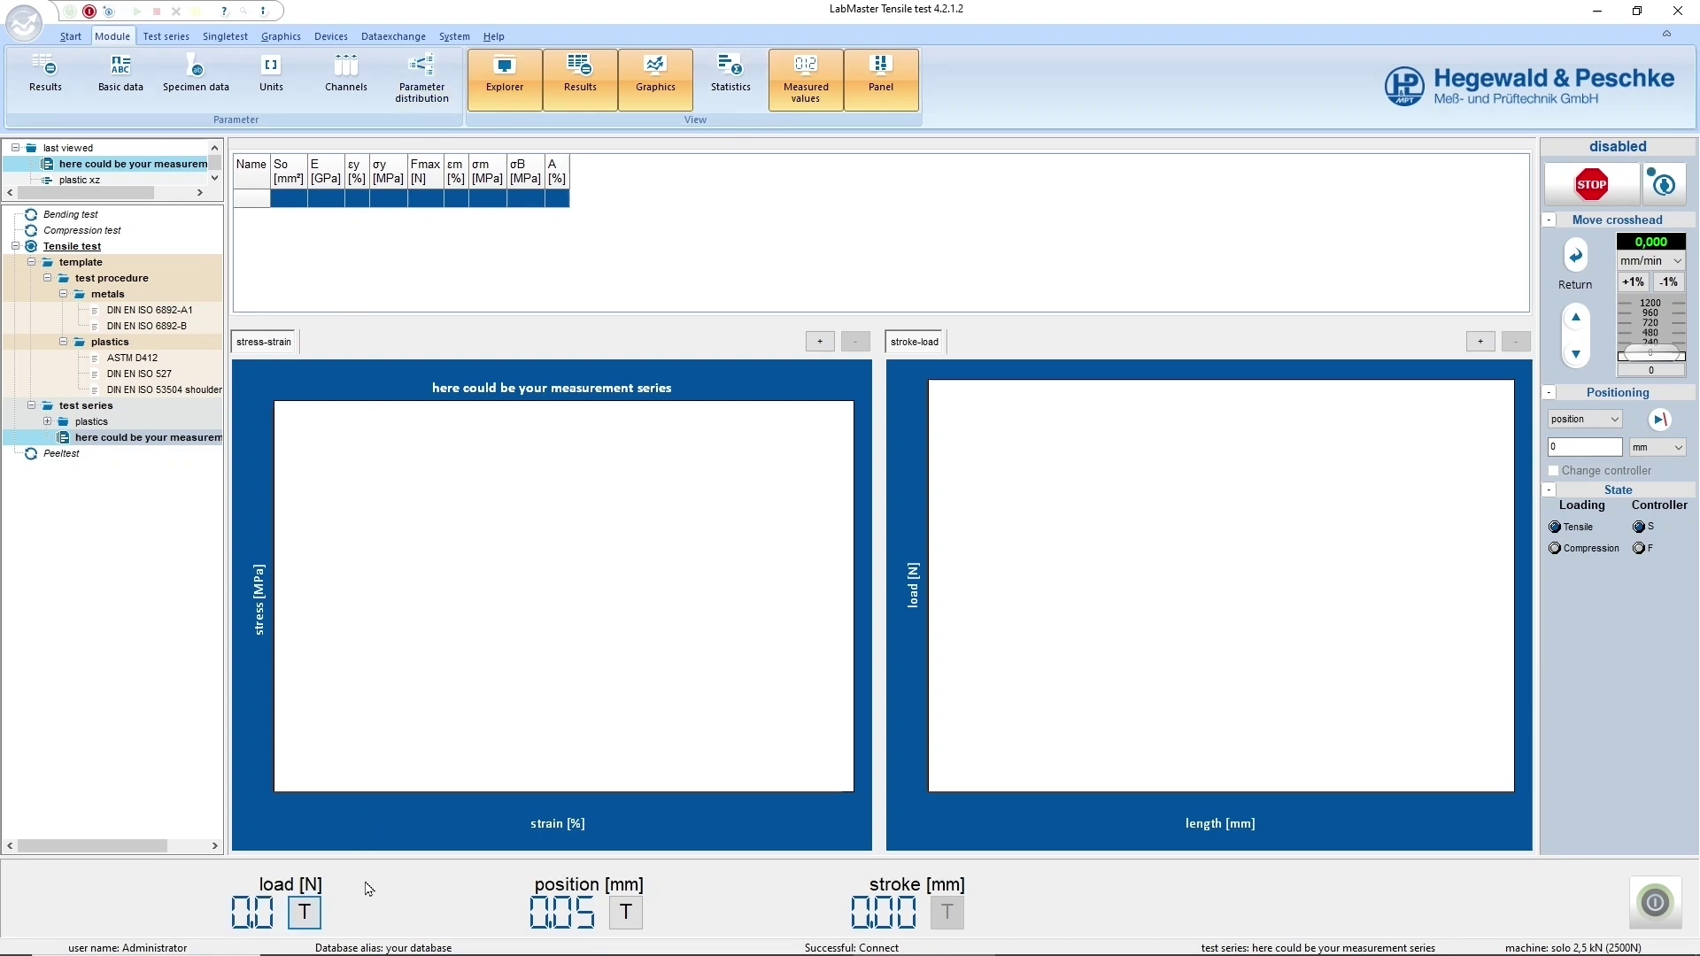
right_click(778, 887)
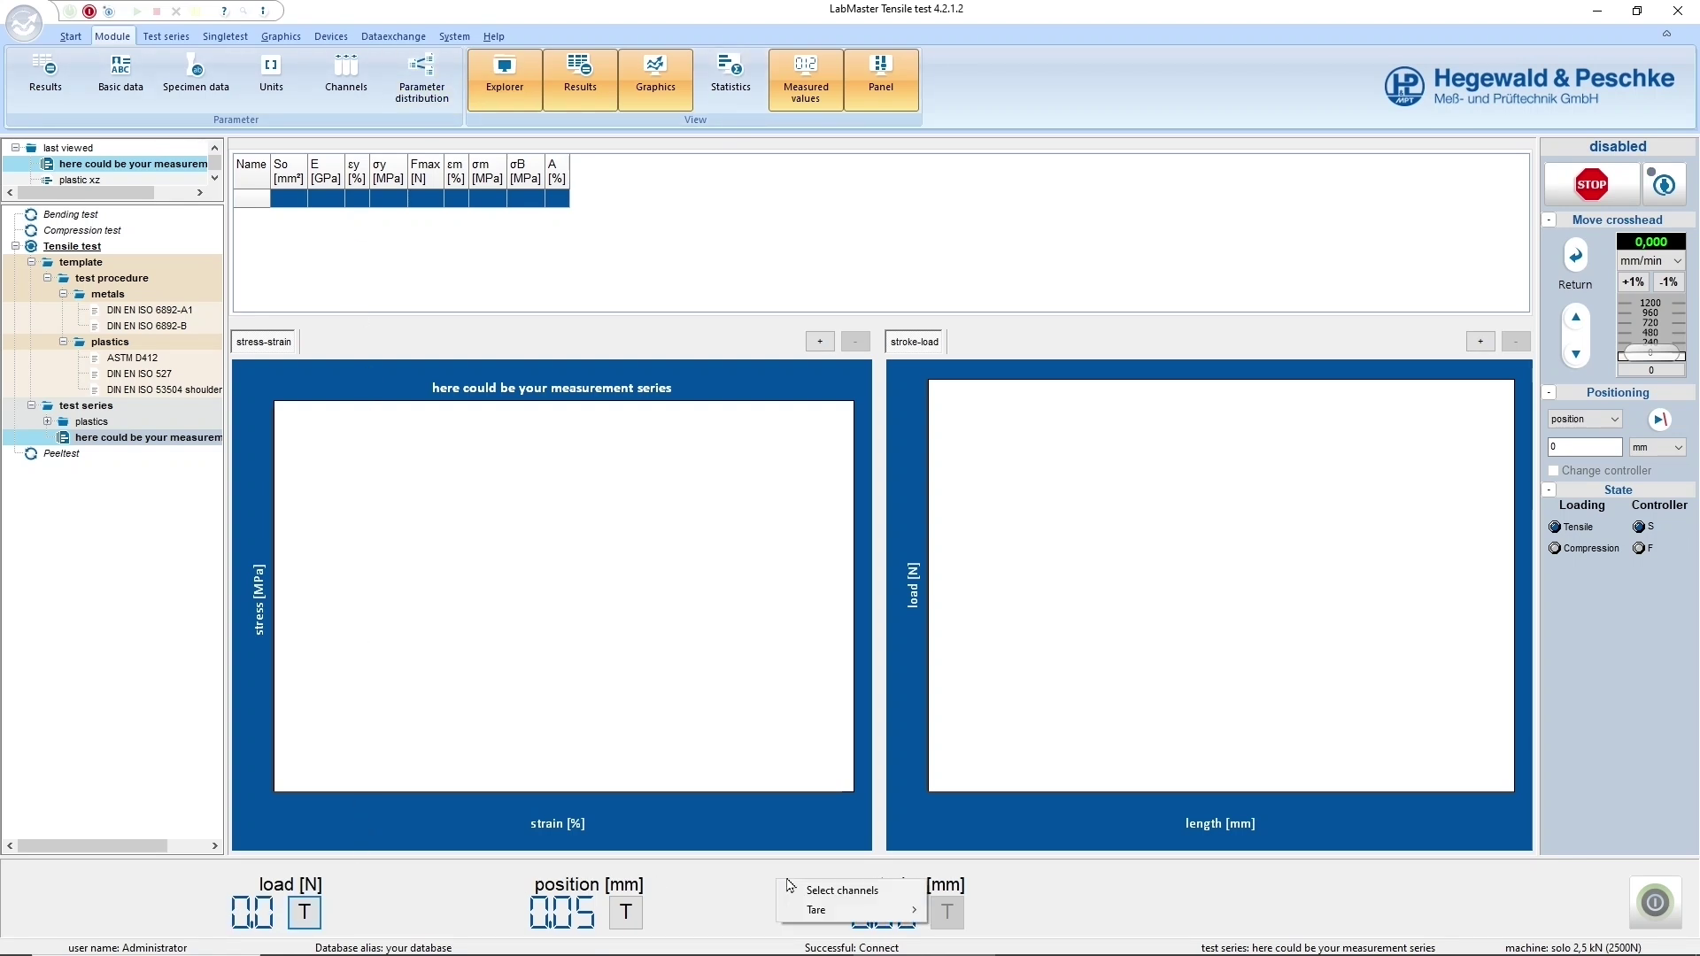
click(831, 888)
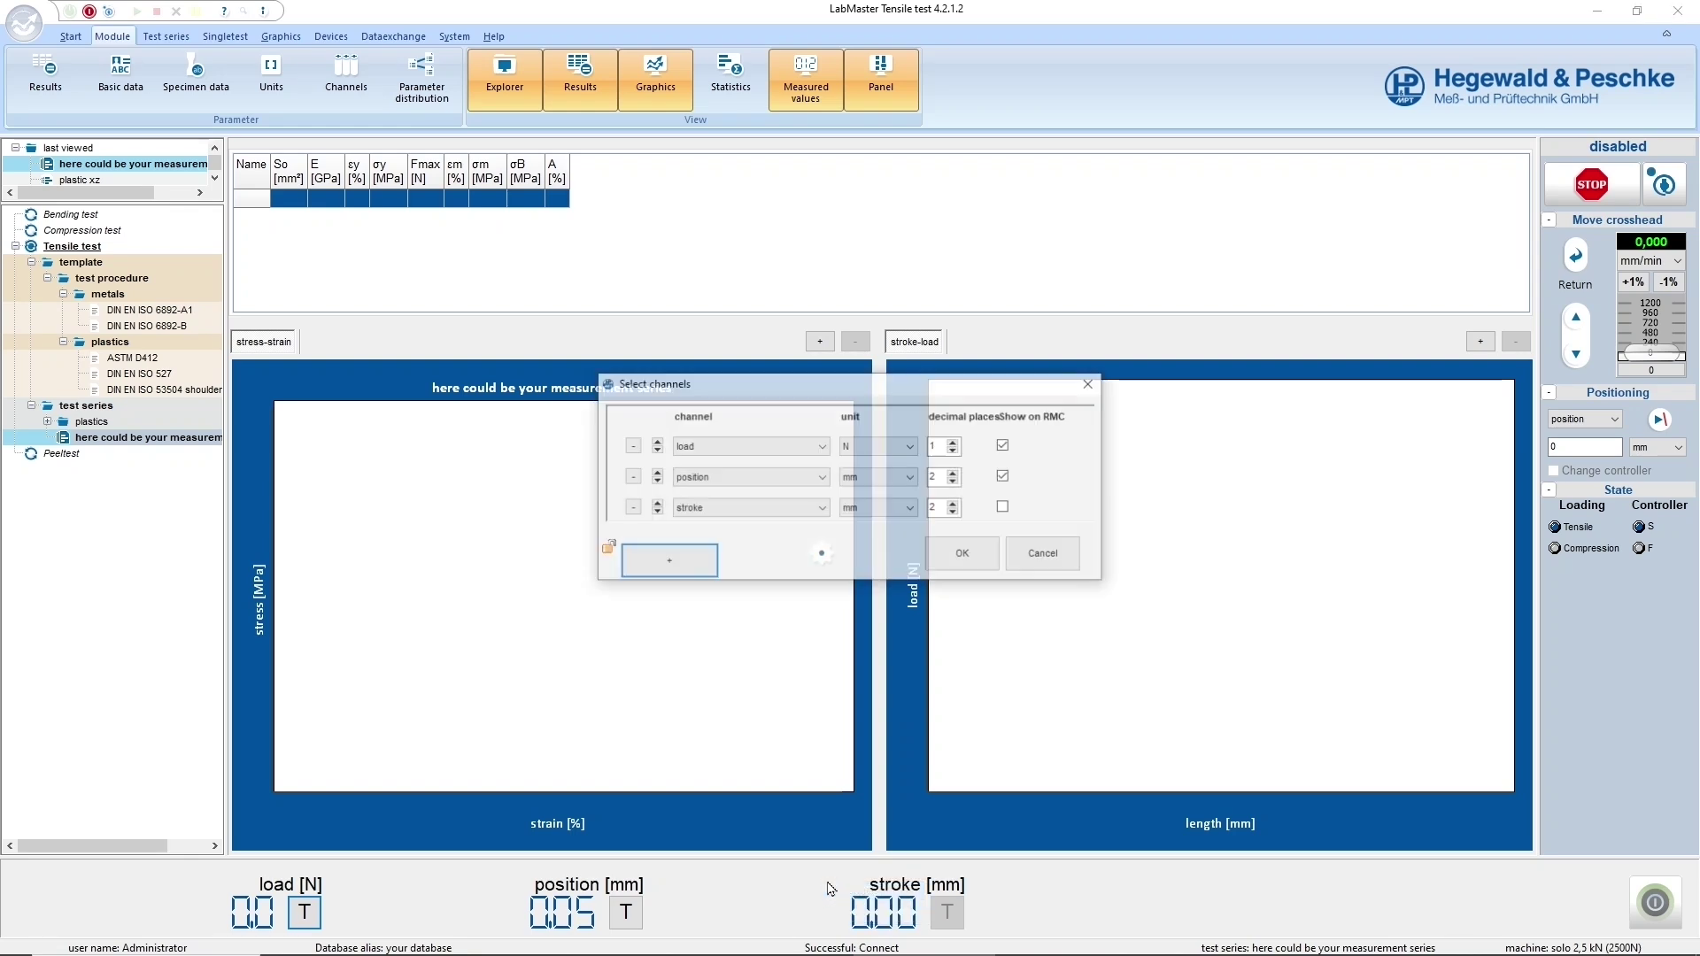
click(710, 565)
click(809, 543)
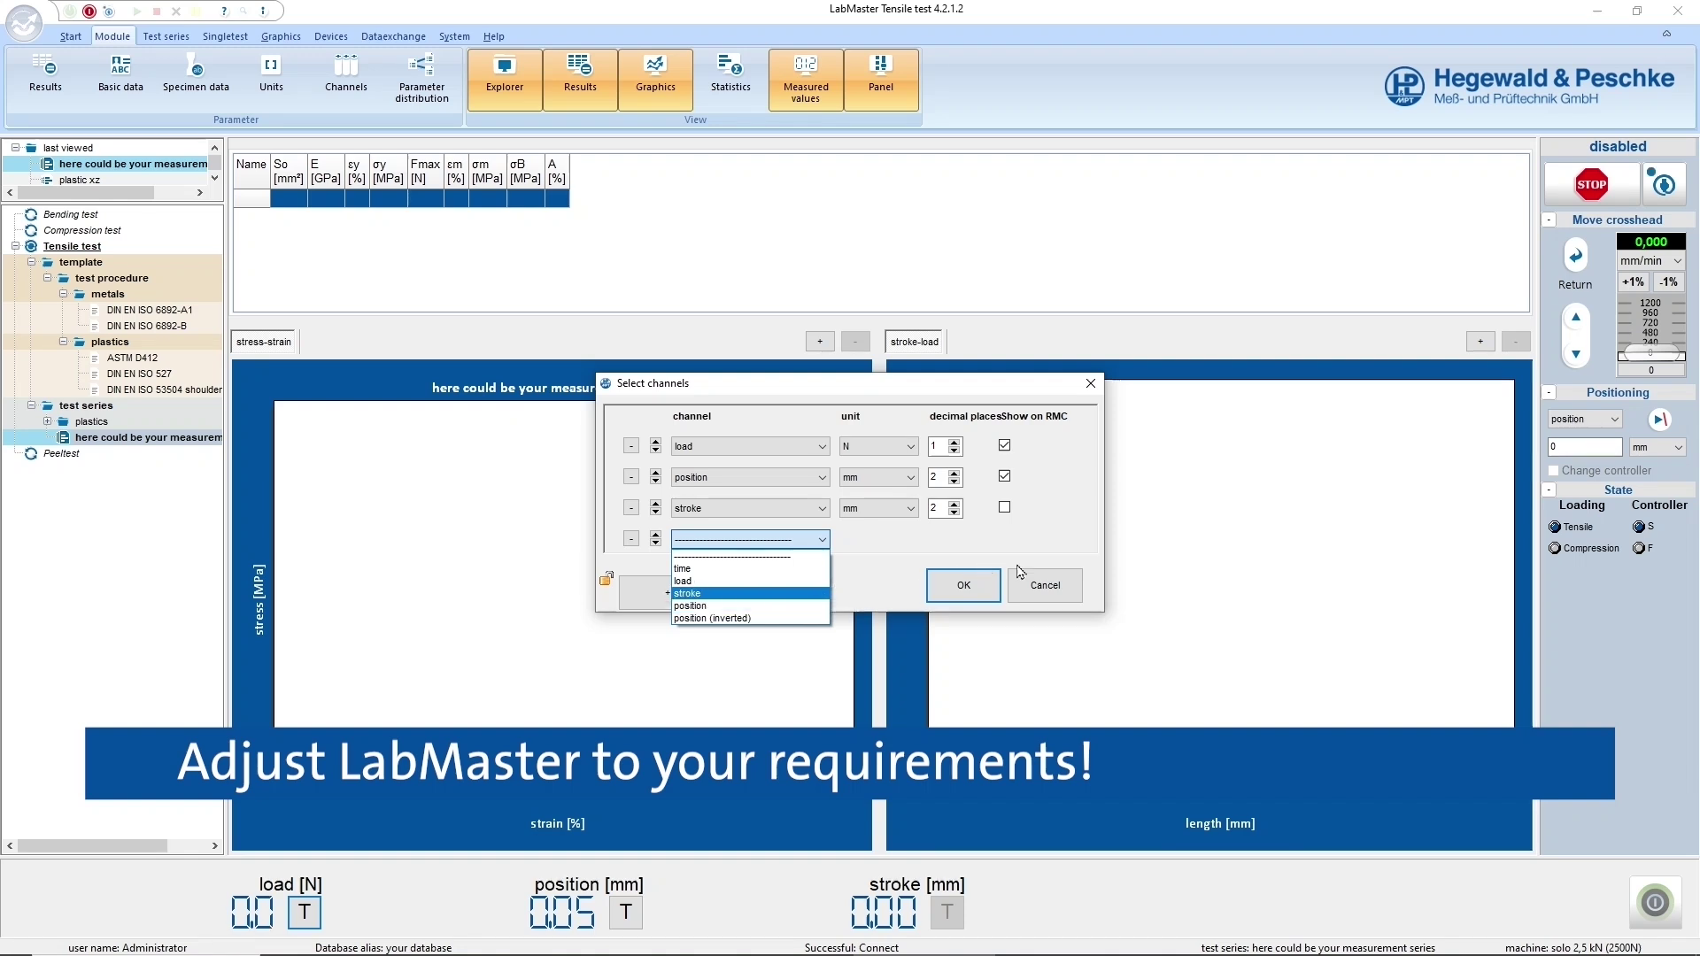
click(1042, 580)
click(1041, 580)
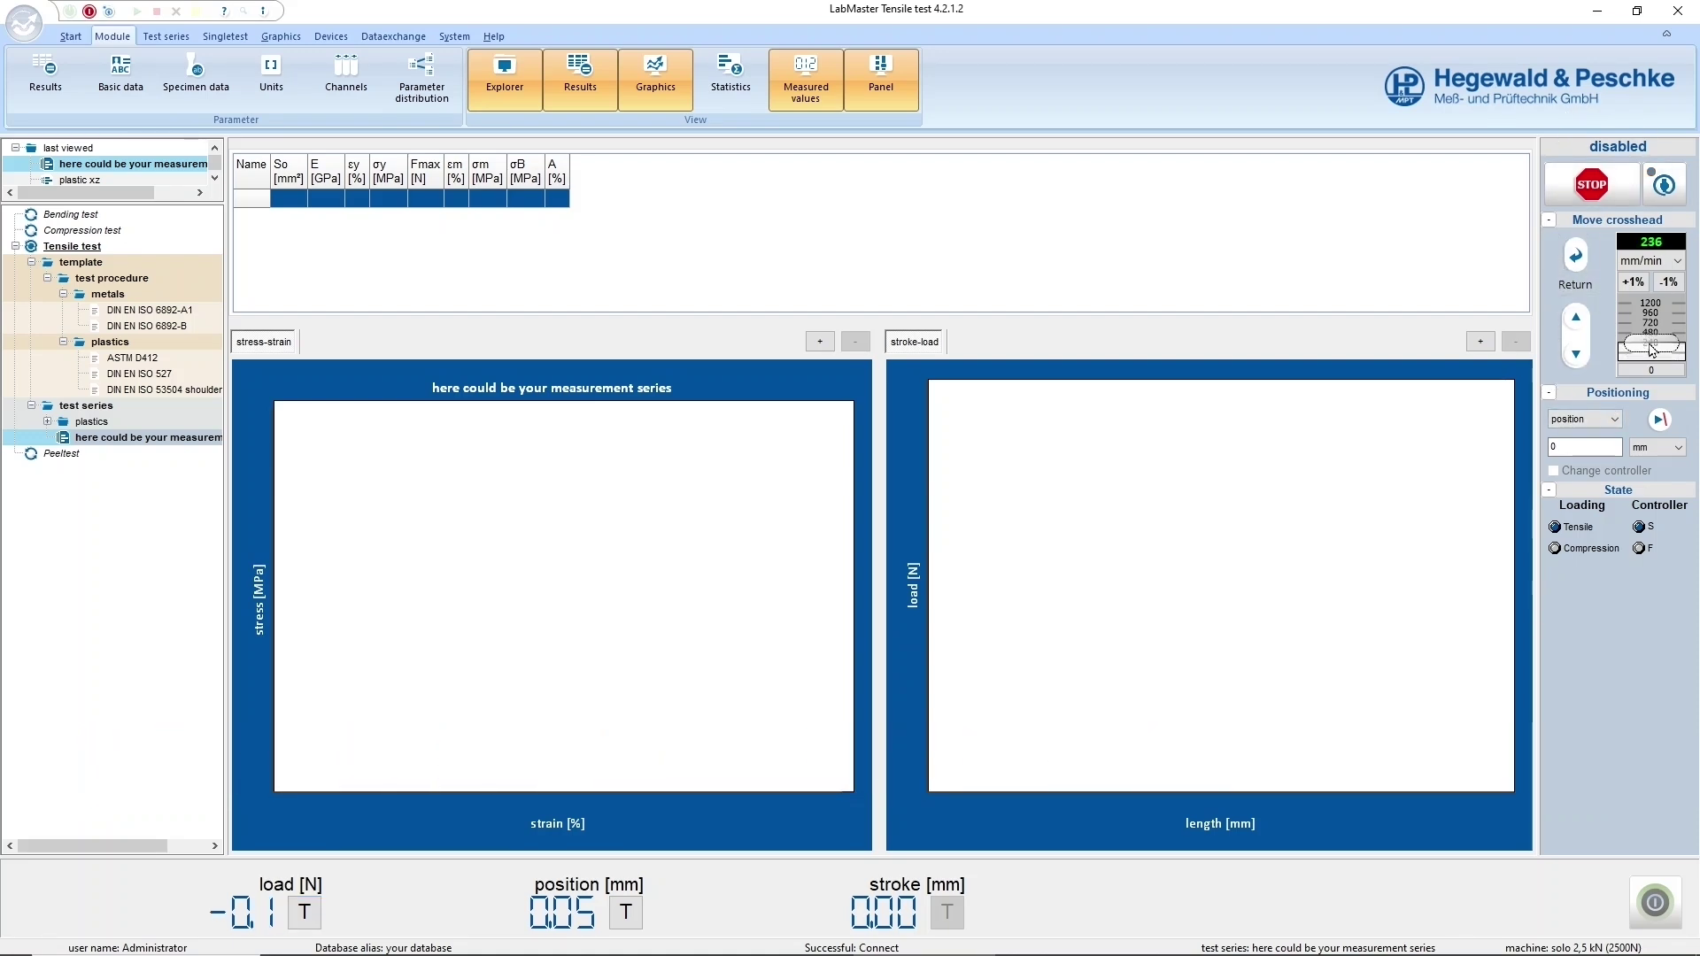
- Set crosshead speed to 429 mm/min, keep position as the positioning mode, and enable the machine
mouse_move(1651, 352)
mouse_down()
mouse_move(1652, 327)
mouse_move(1650, 348)
mouse_up()
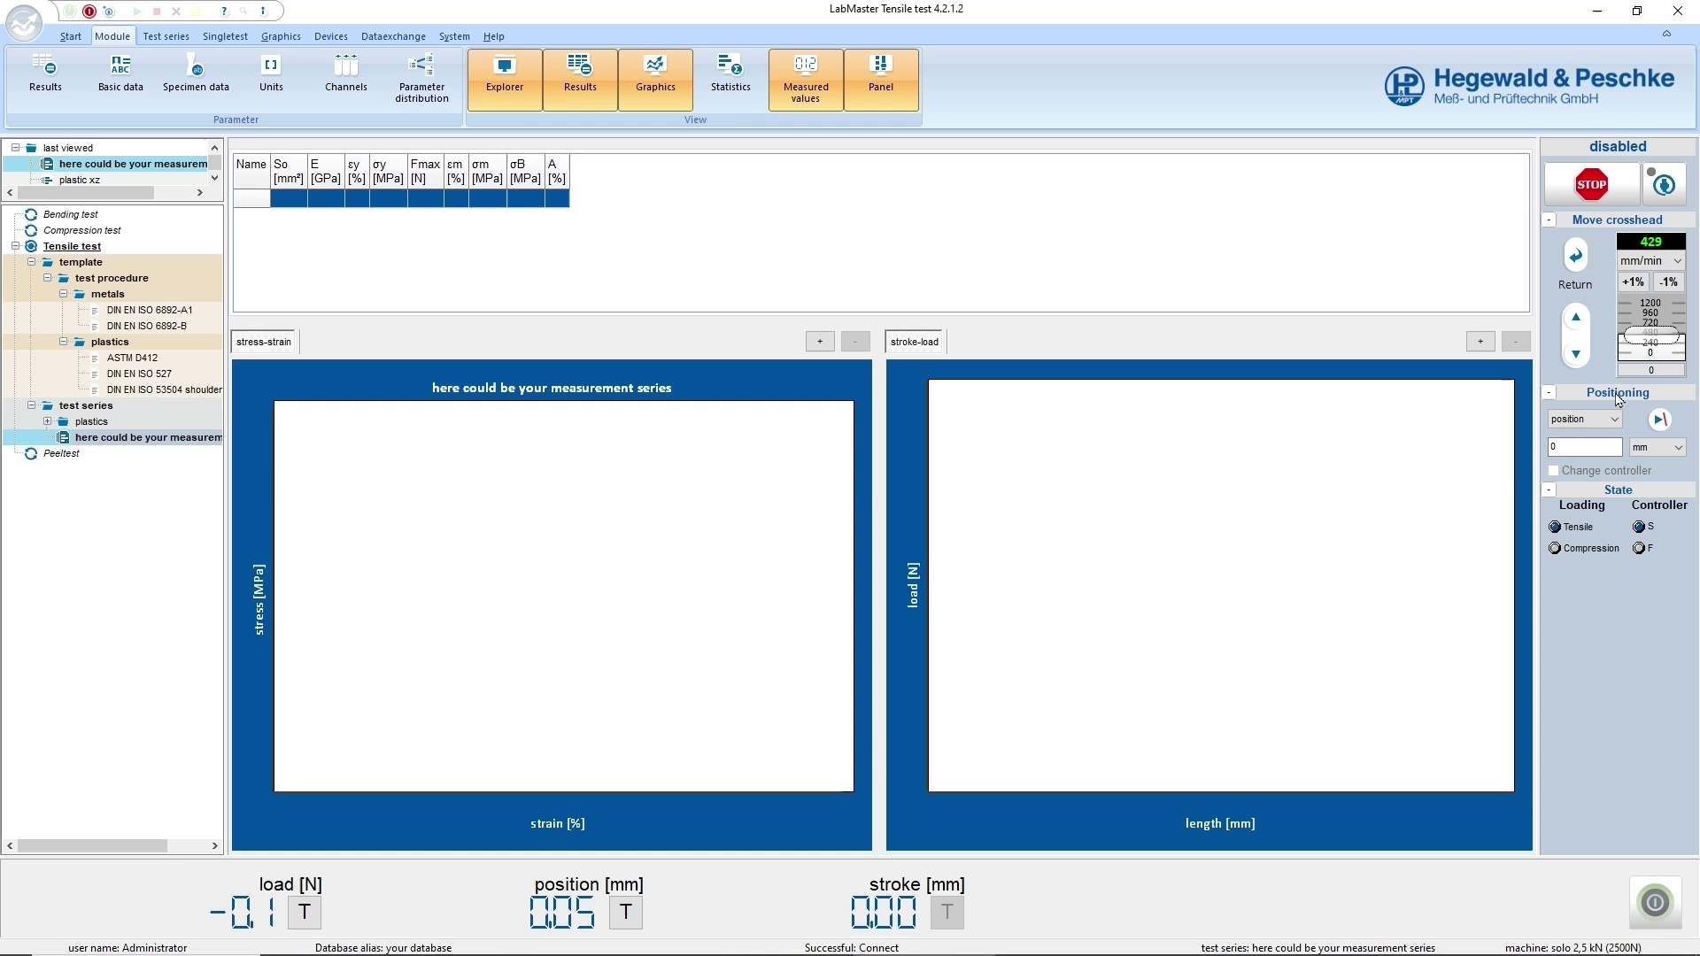
click(1610, 421)
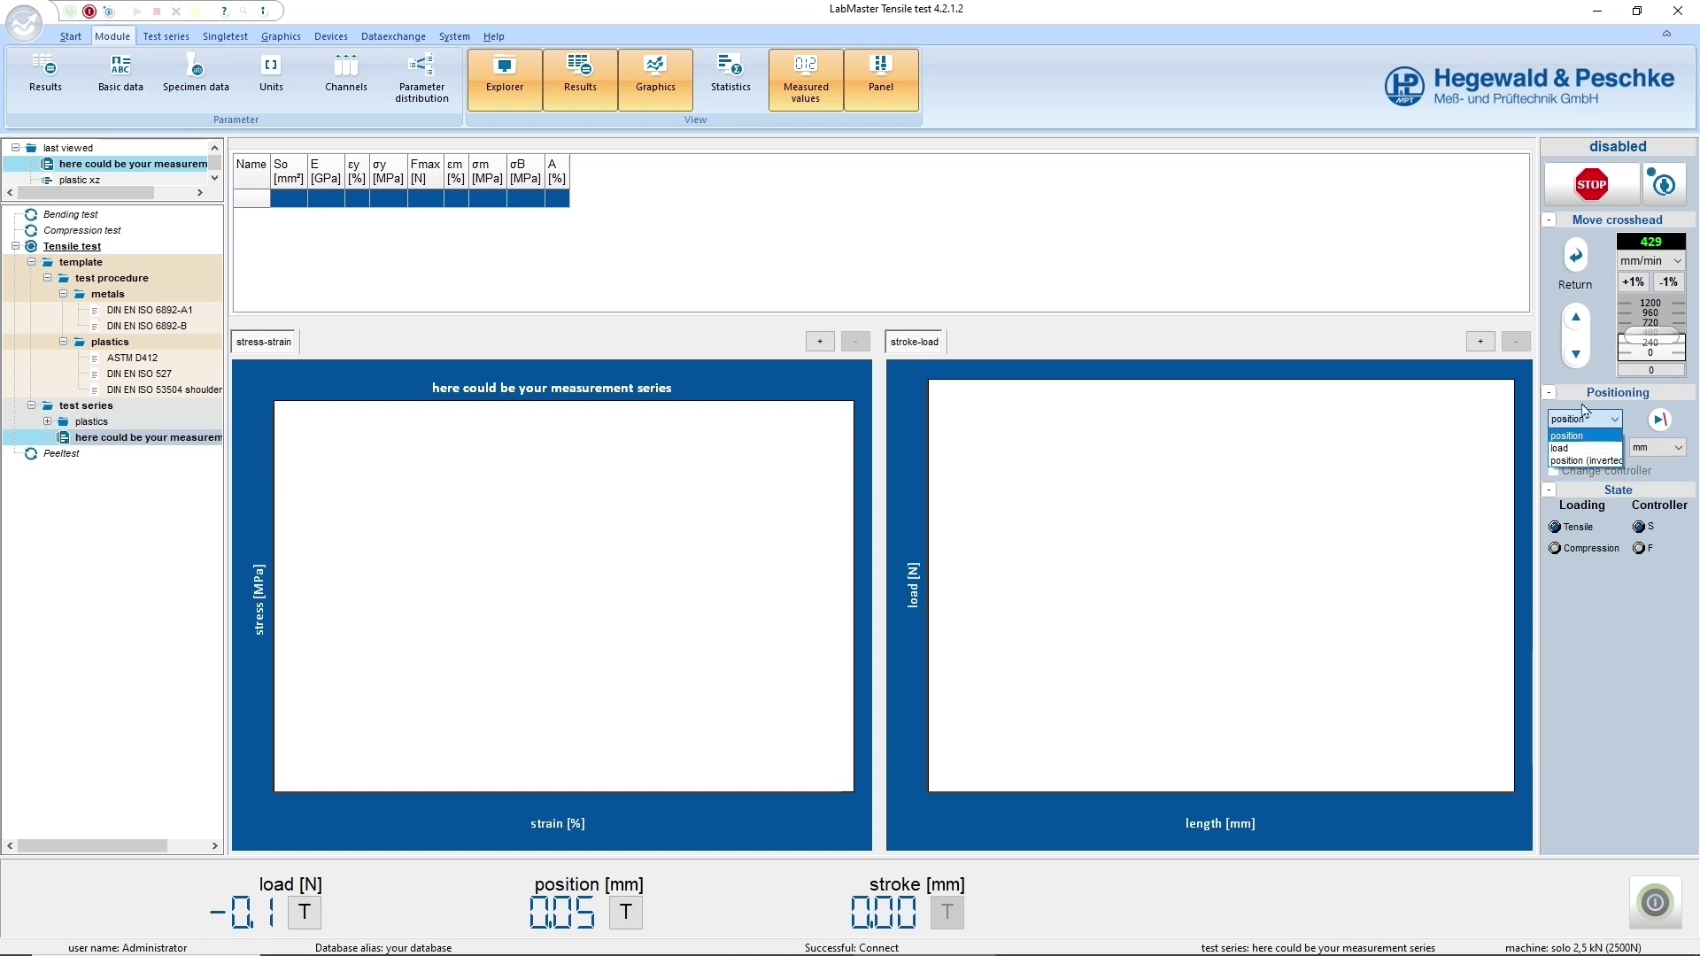
click(1585, 435)
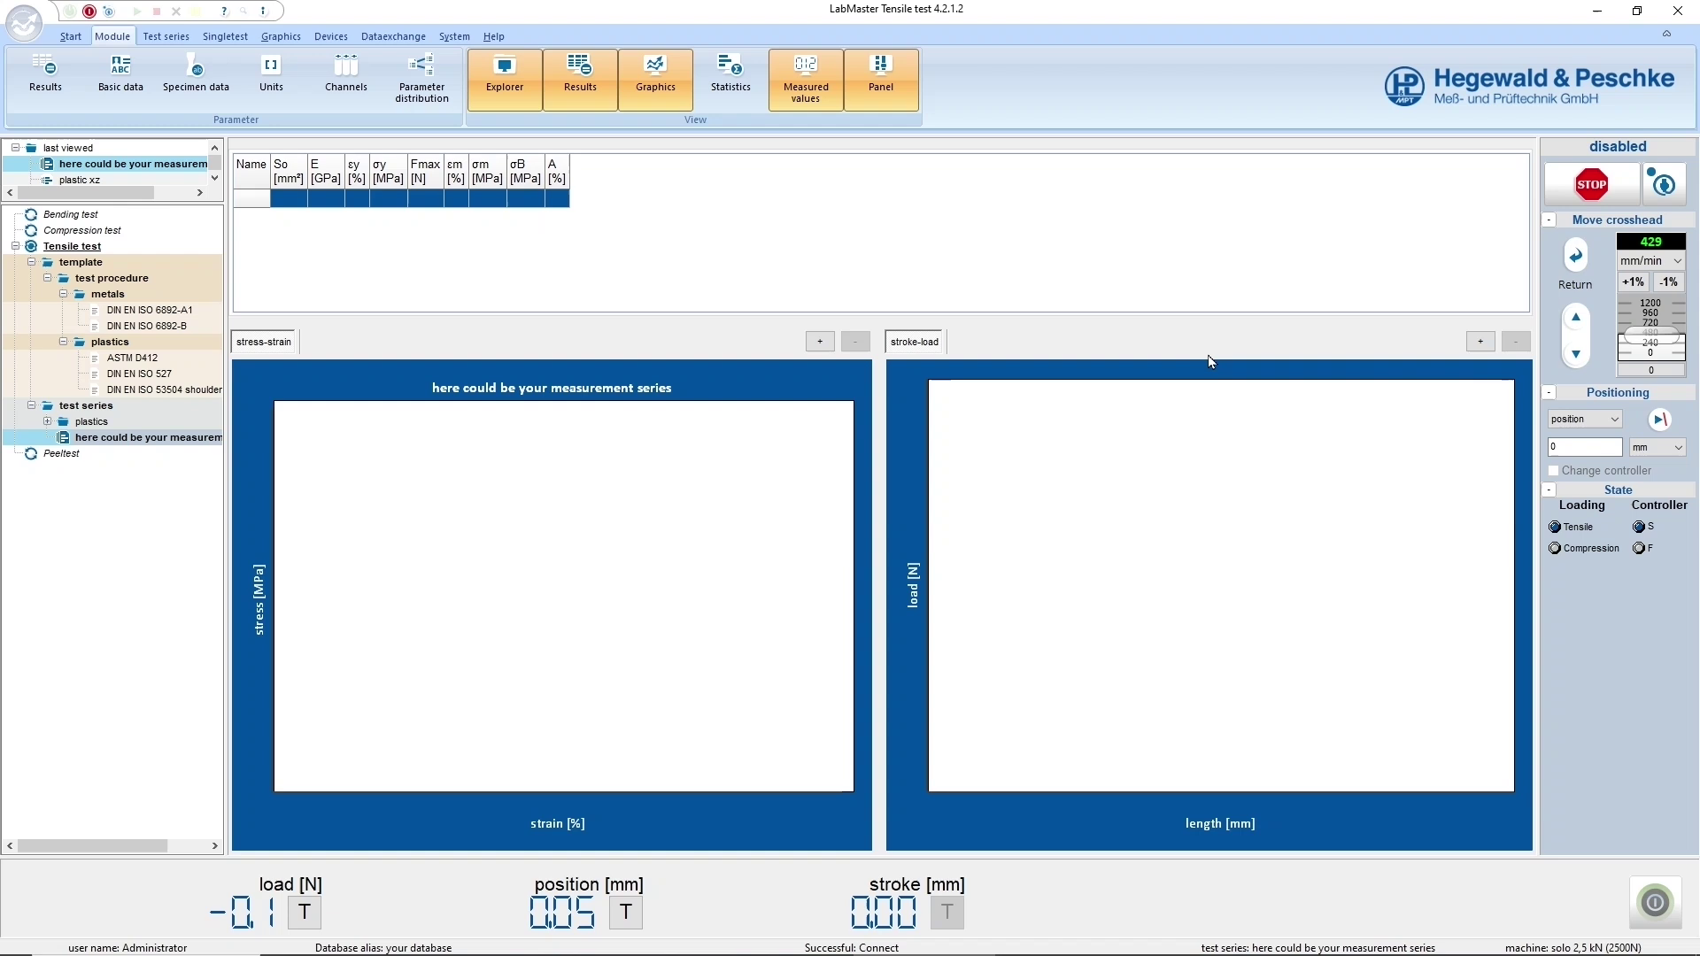
click(109, 14)
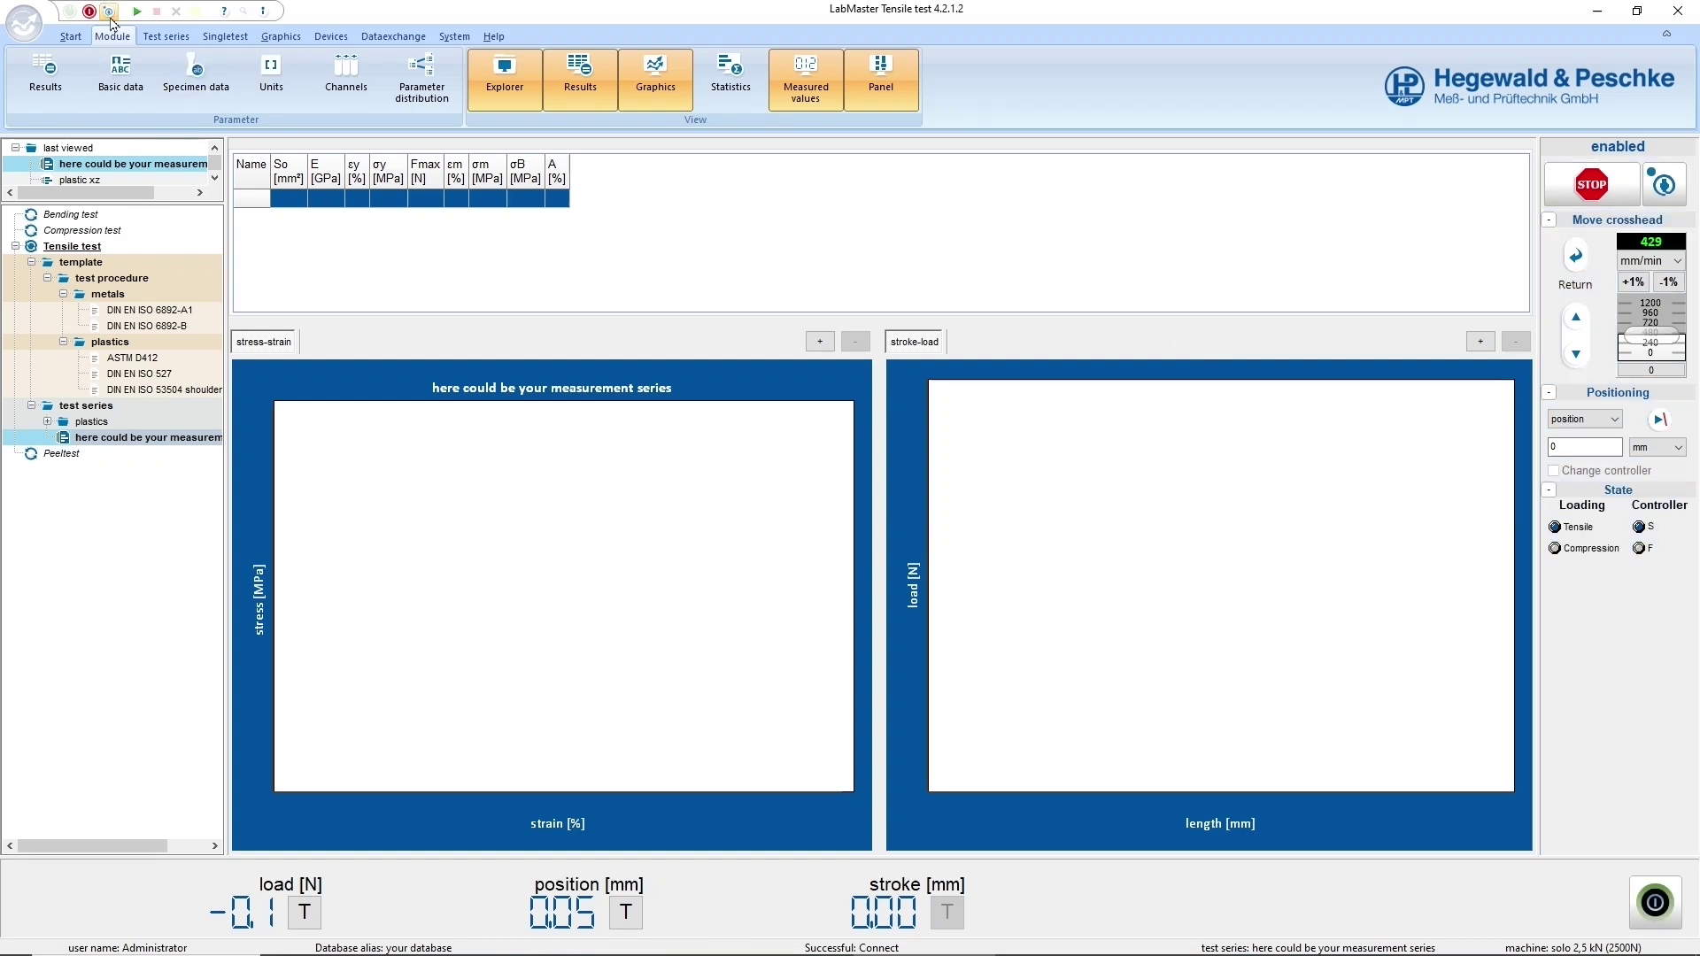
- Launch the test, check Probe 1's rectangular specimen (a 3,80 mm, b 10,20 mm), and start it
click(137, 13)
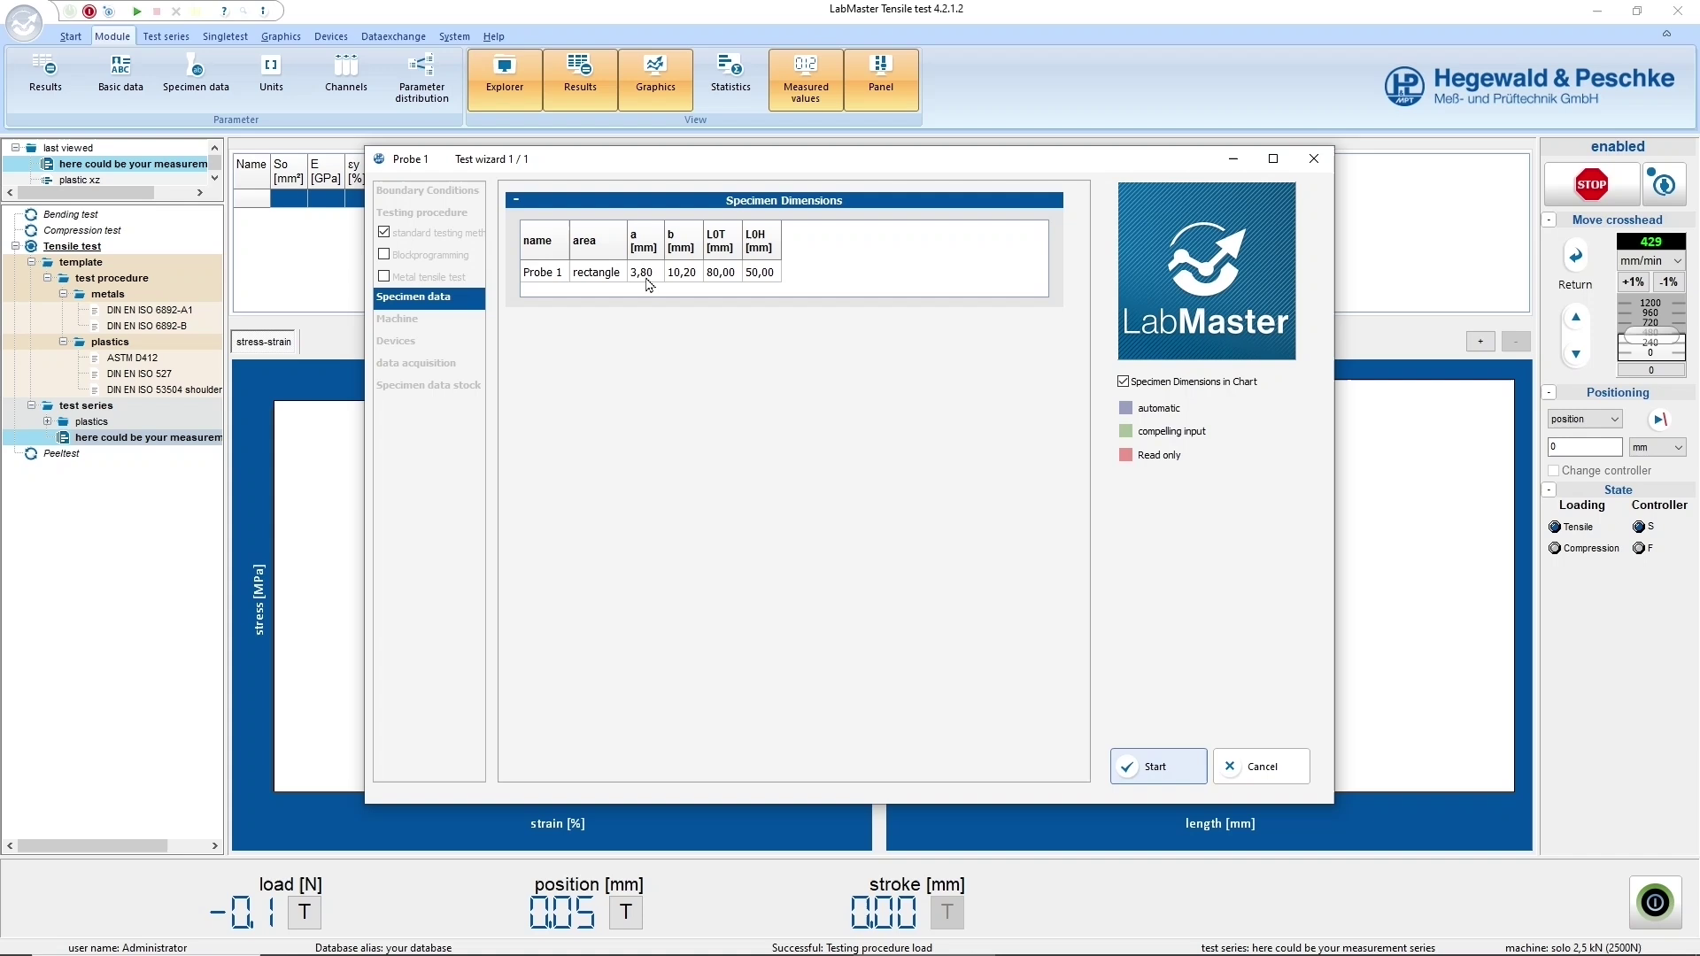
click(563, 275)
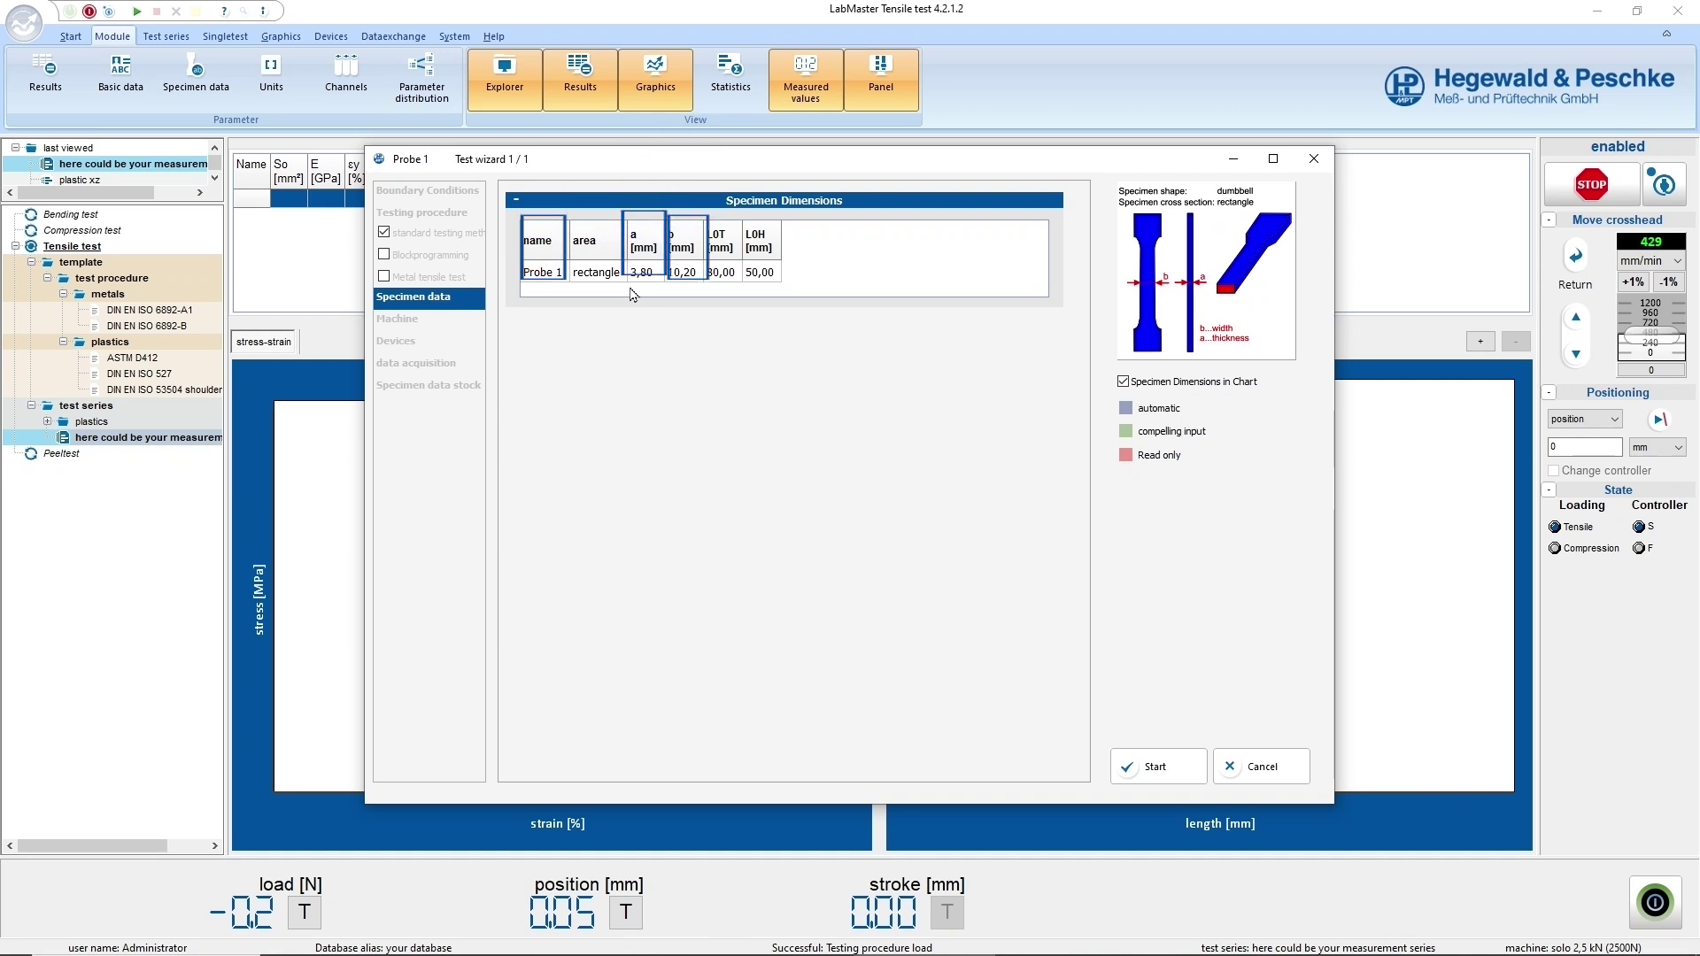
click(1144, 768)
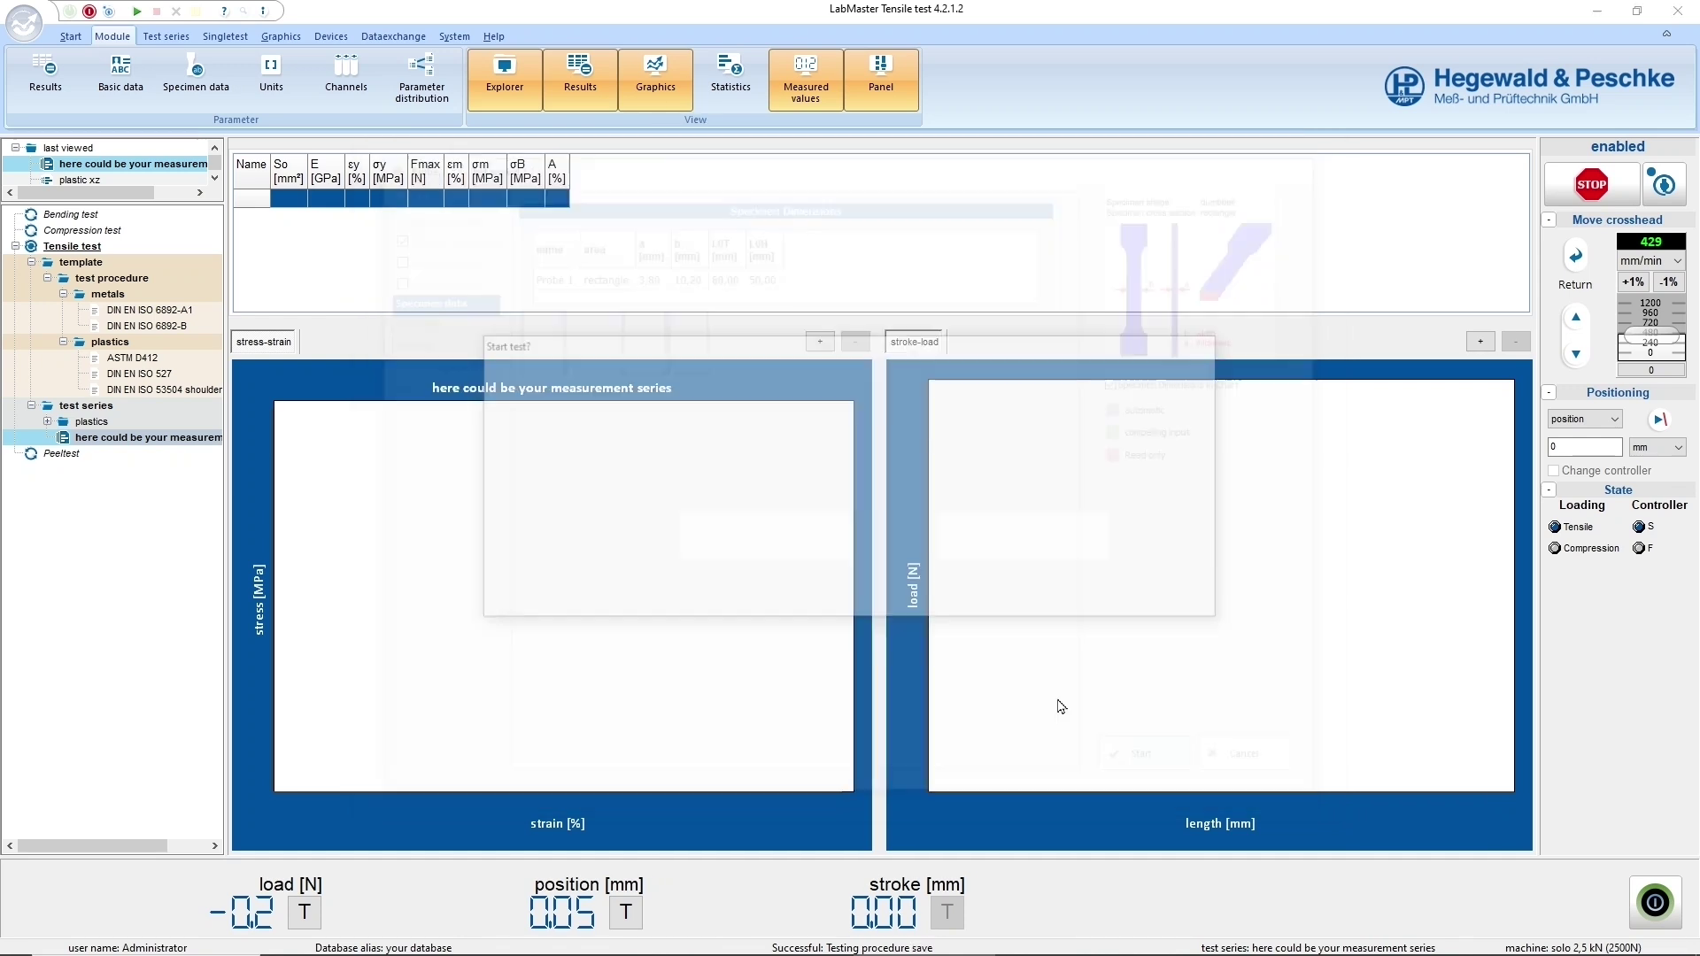
- Run the Probe 1 test, zoom into the stress-strain curve's peak, and open the Dataexchange report Setup
click(783, 559)
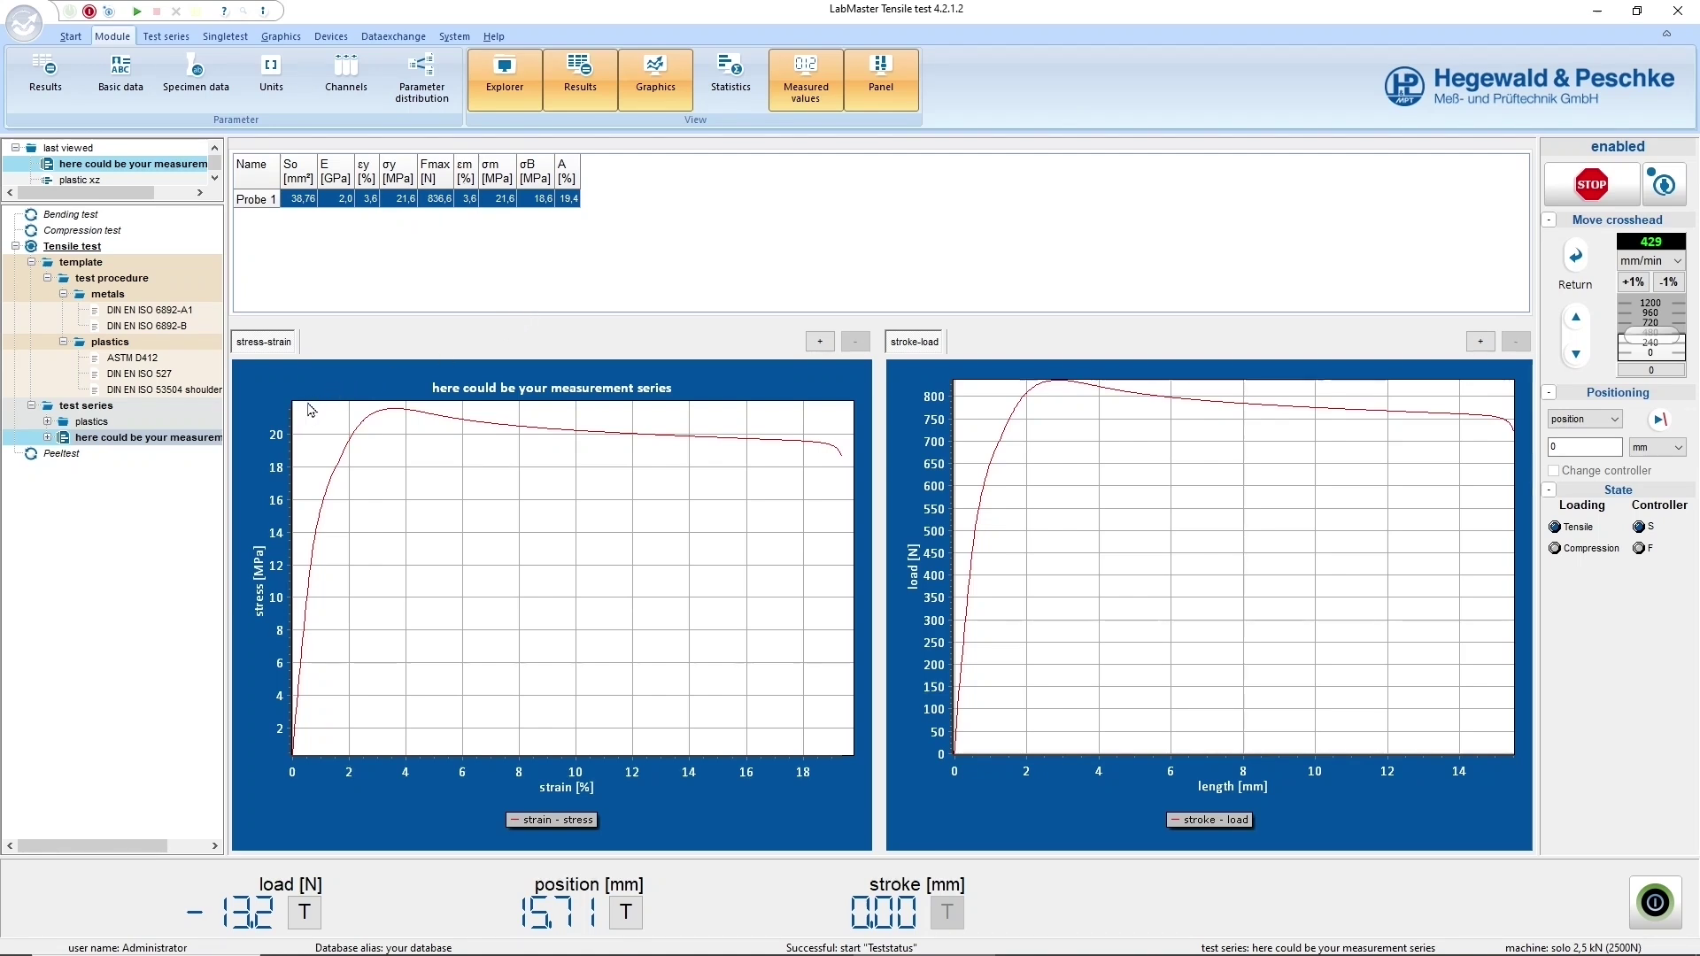
drag(304, 401, 847, 501)
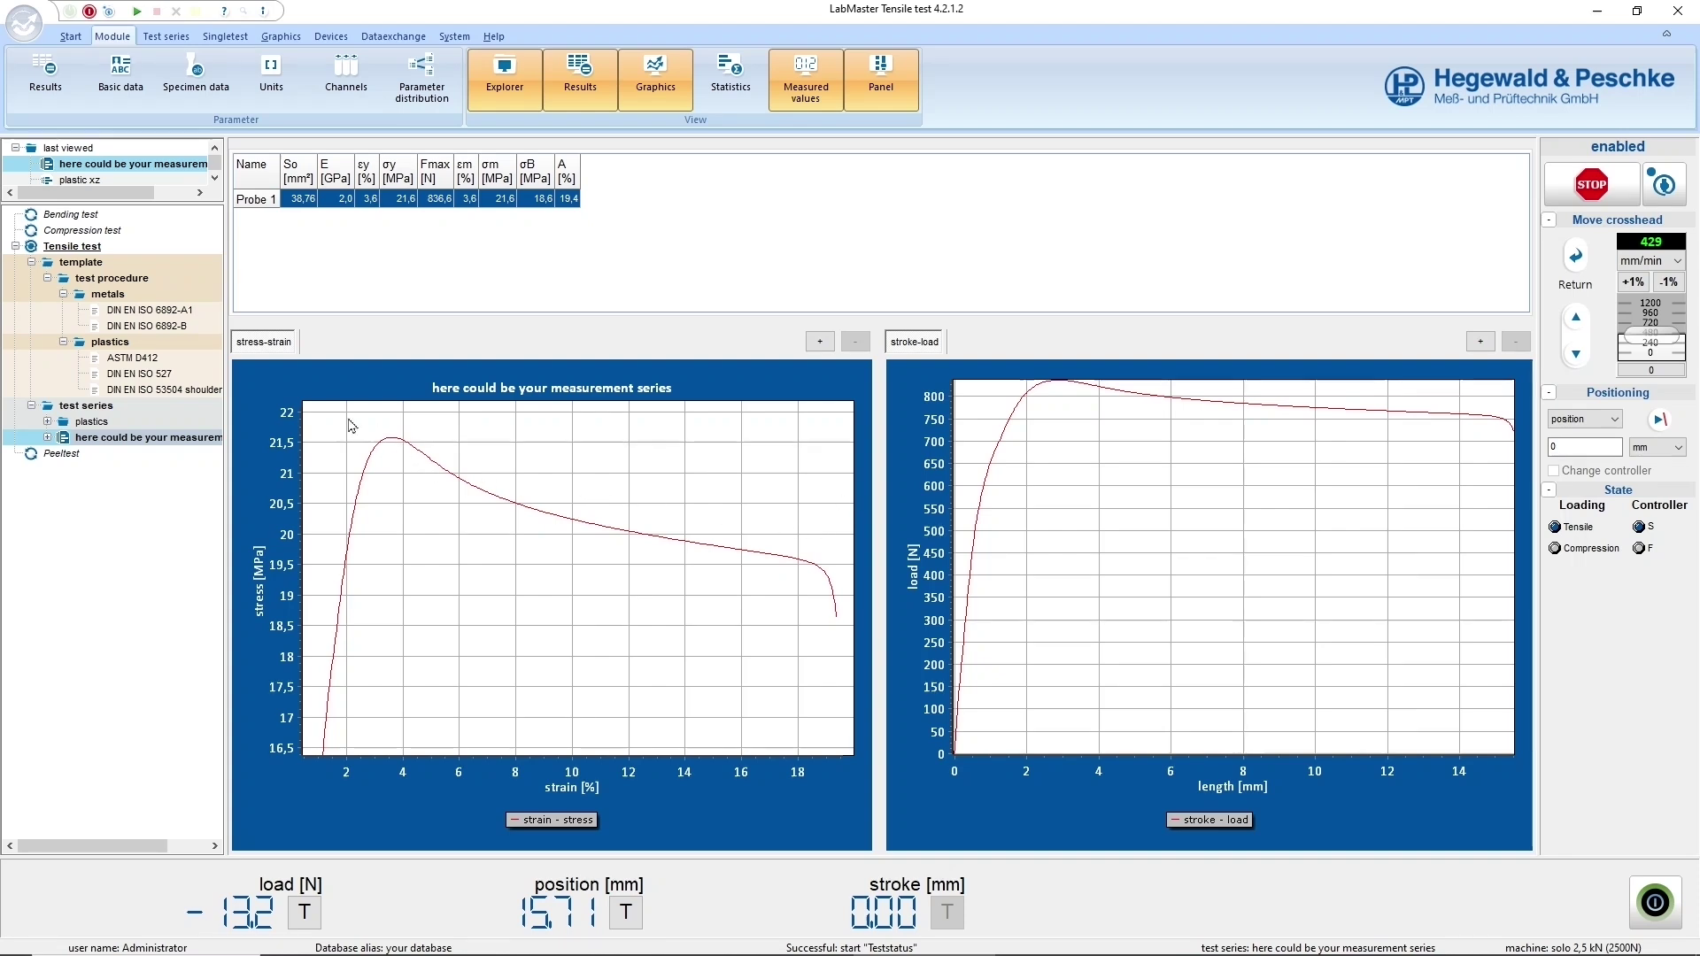
drag(321, 418, 508, 602)
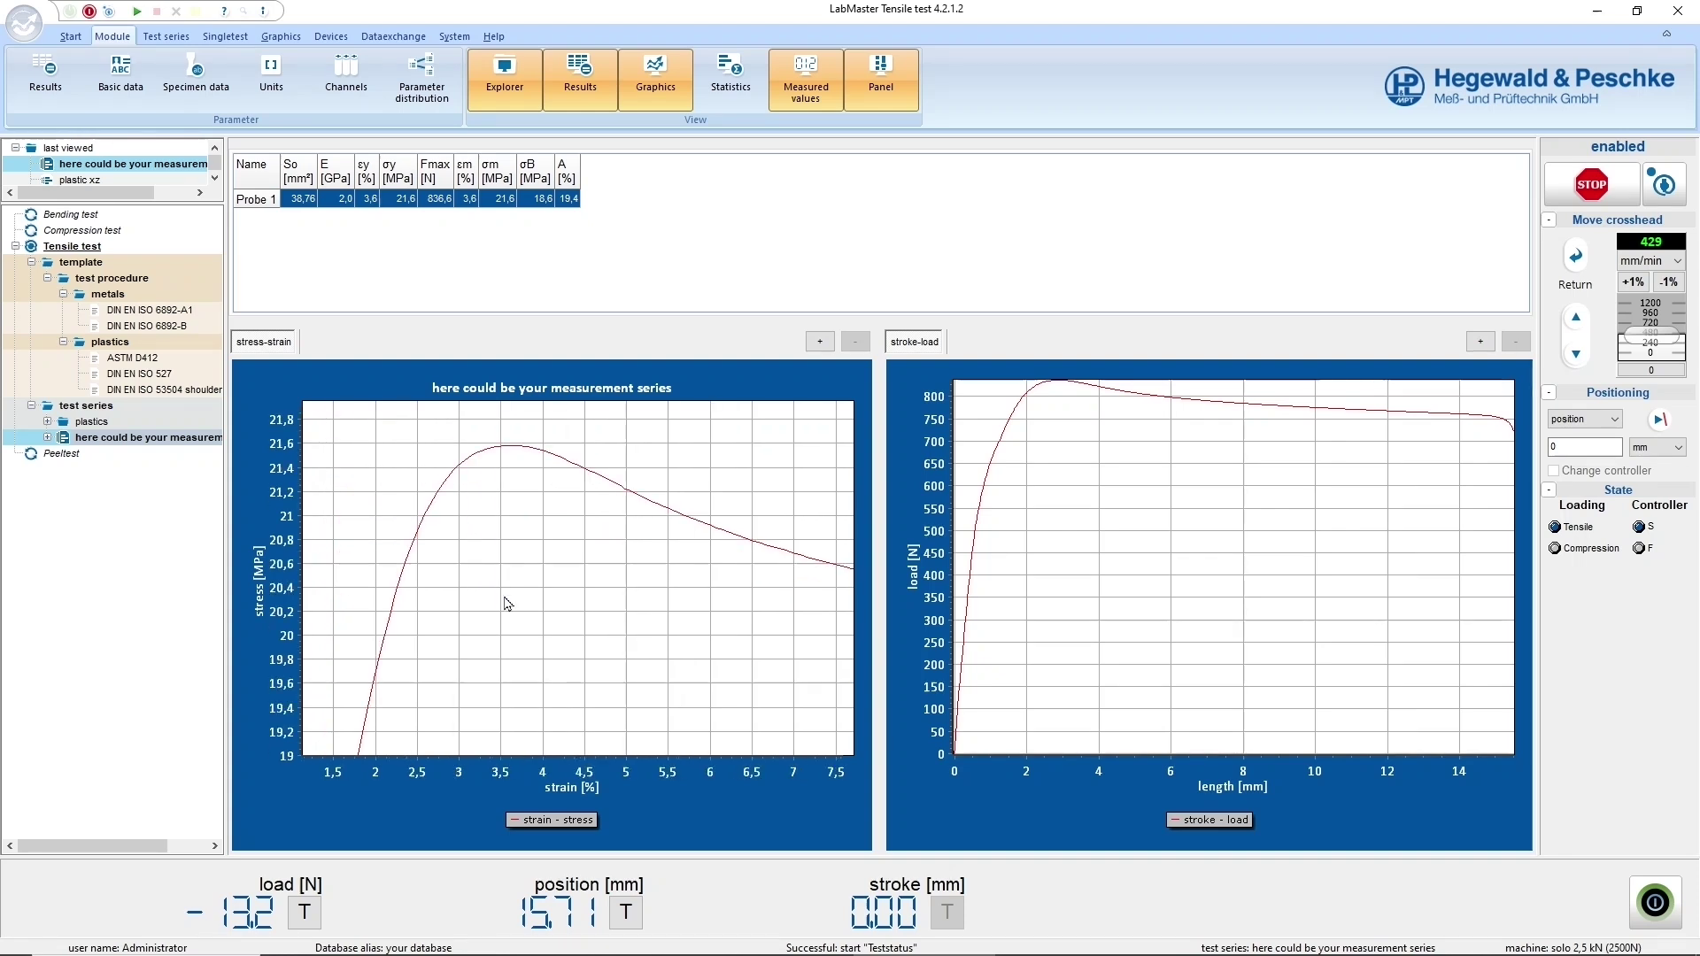
click(393, 36)
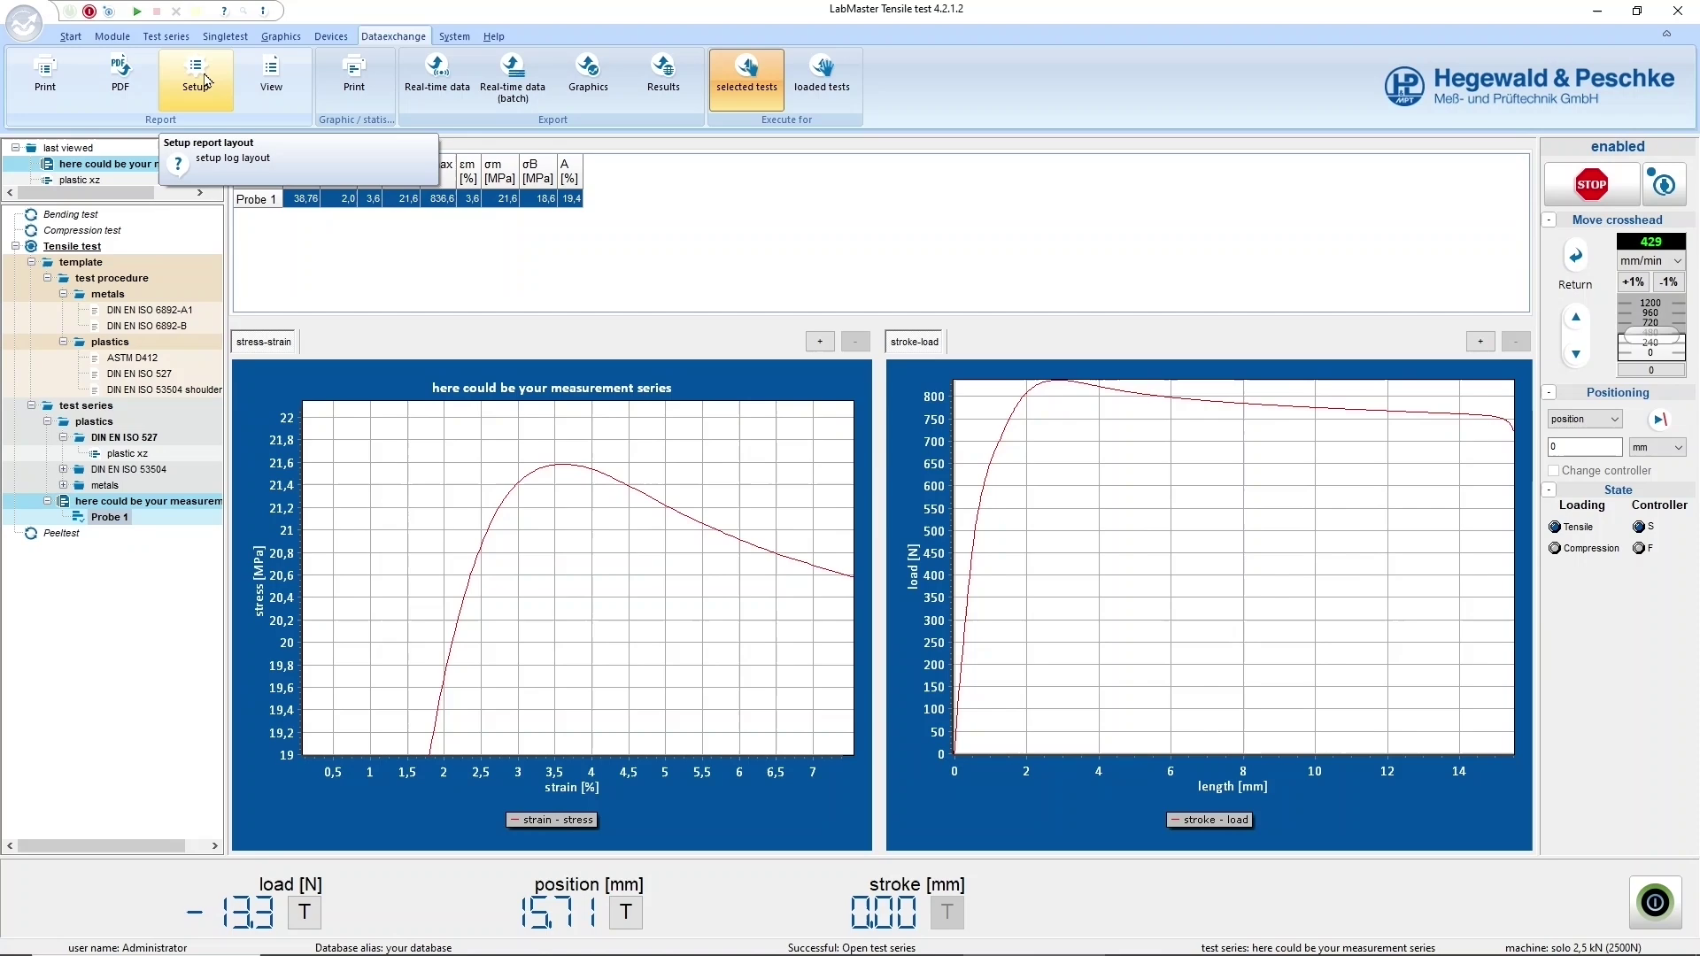
click(209, 82)
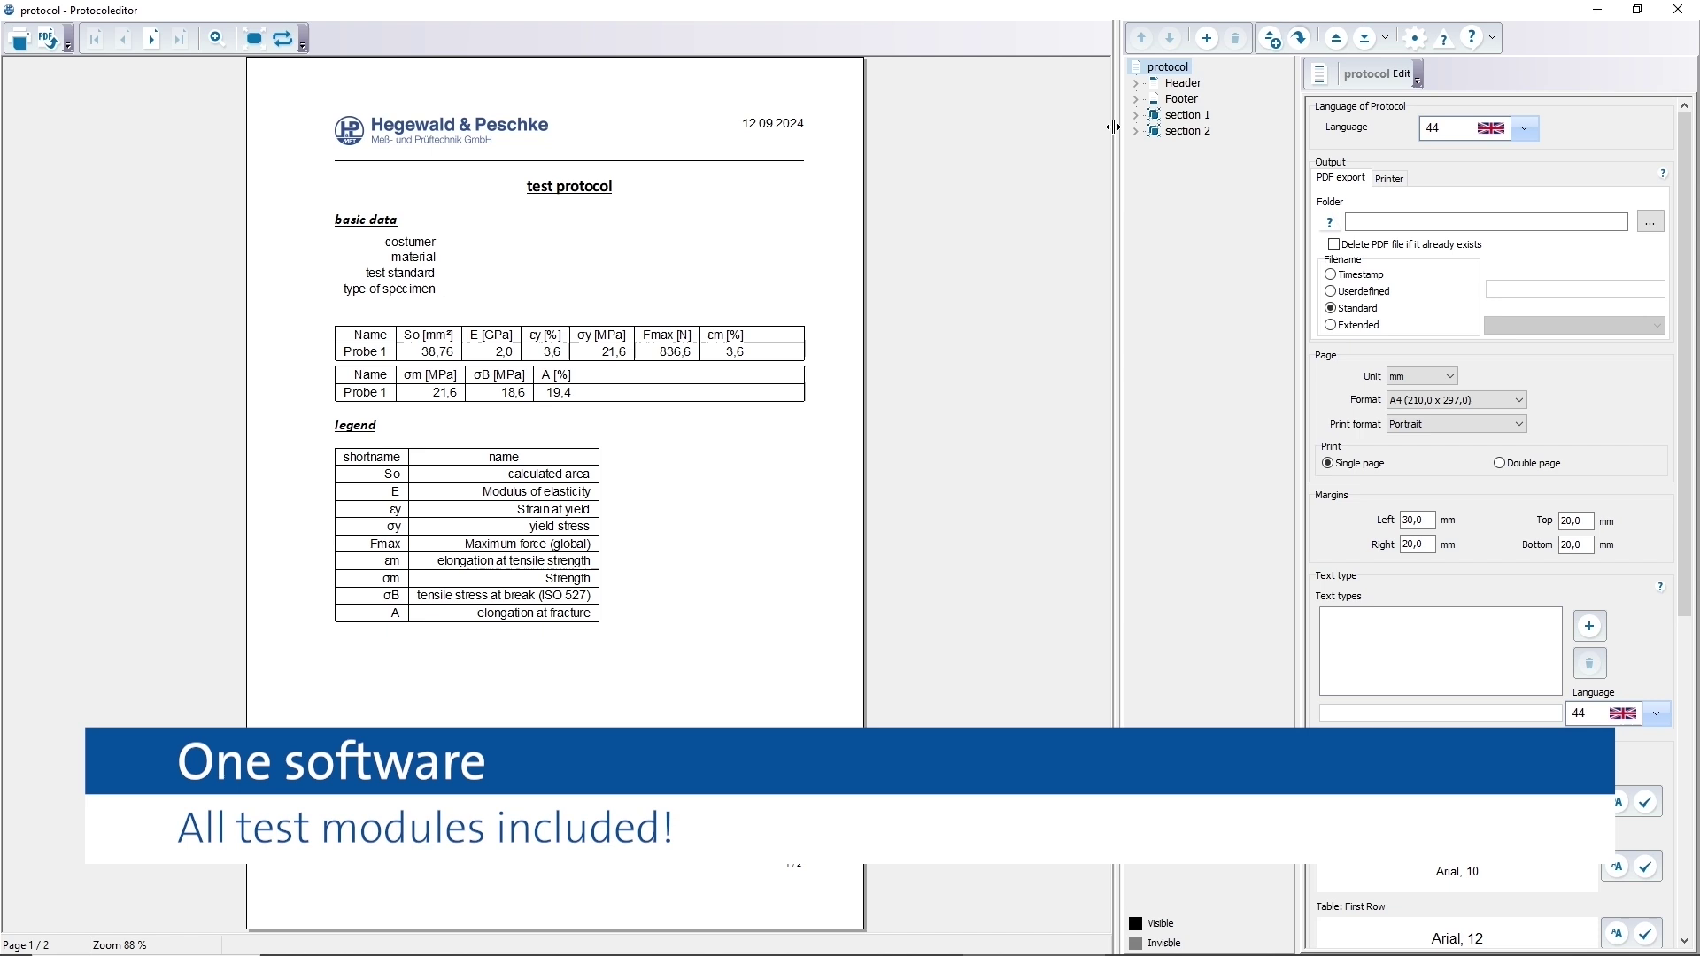
- Move to page 2 of the protocol to see Probe 1's stress-strain diagram
click(151, 38)
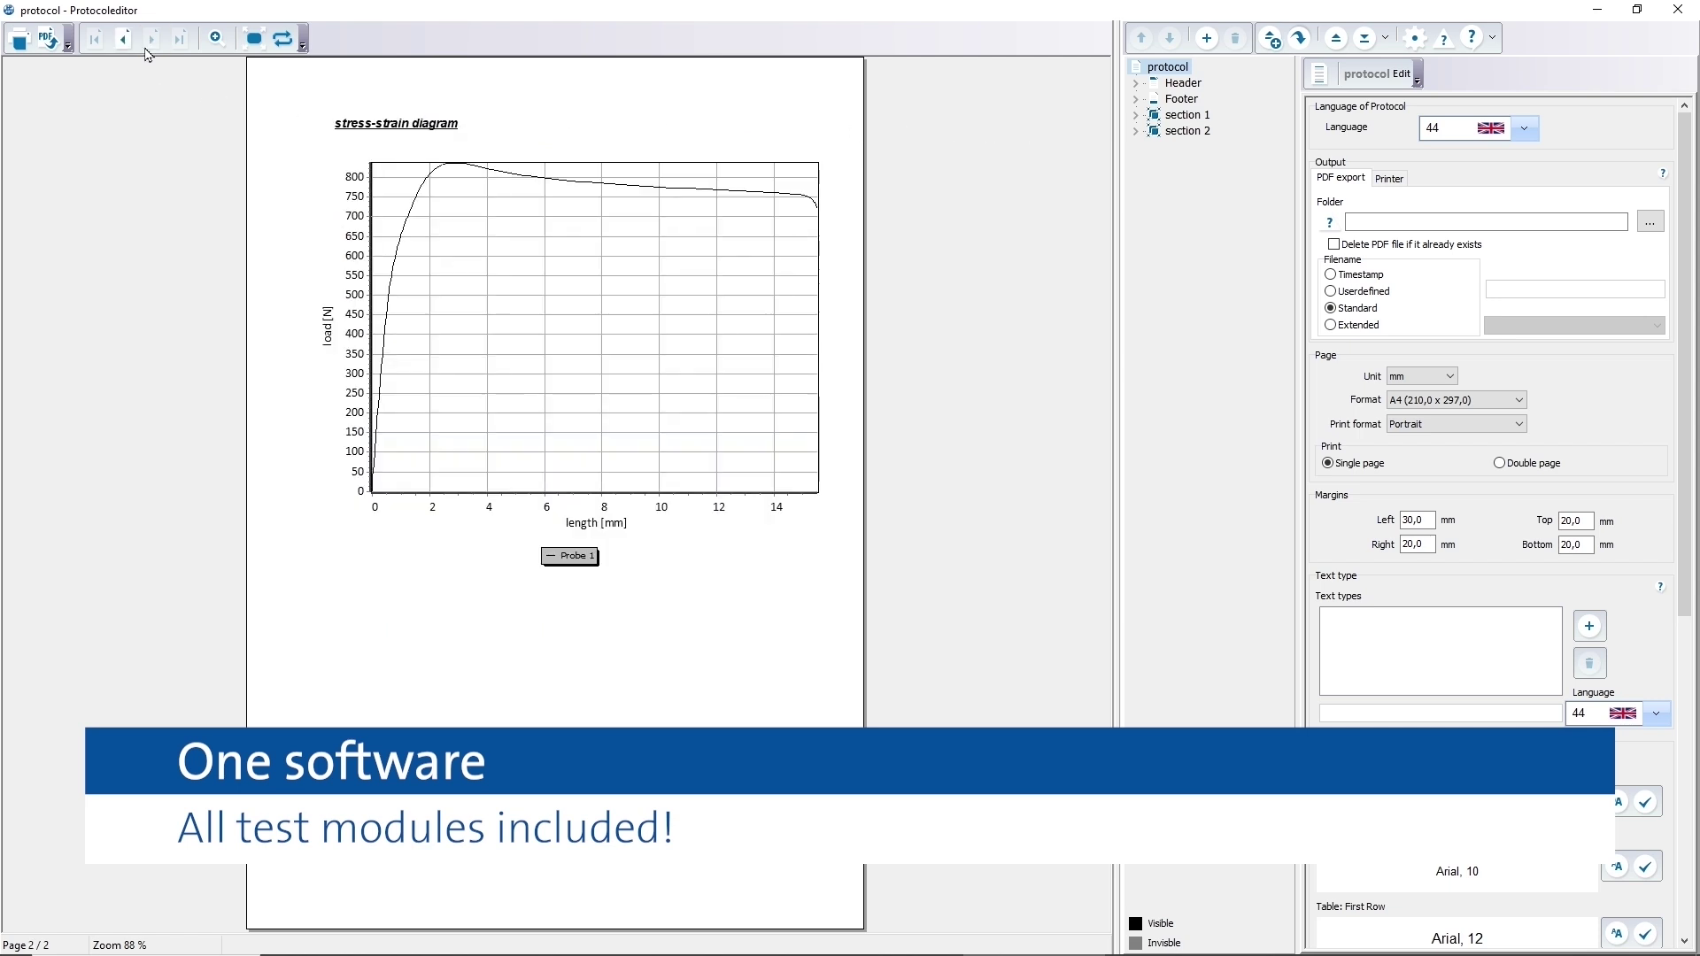